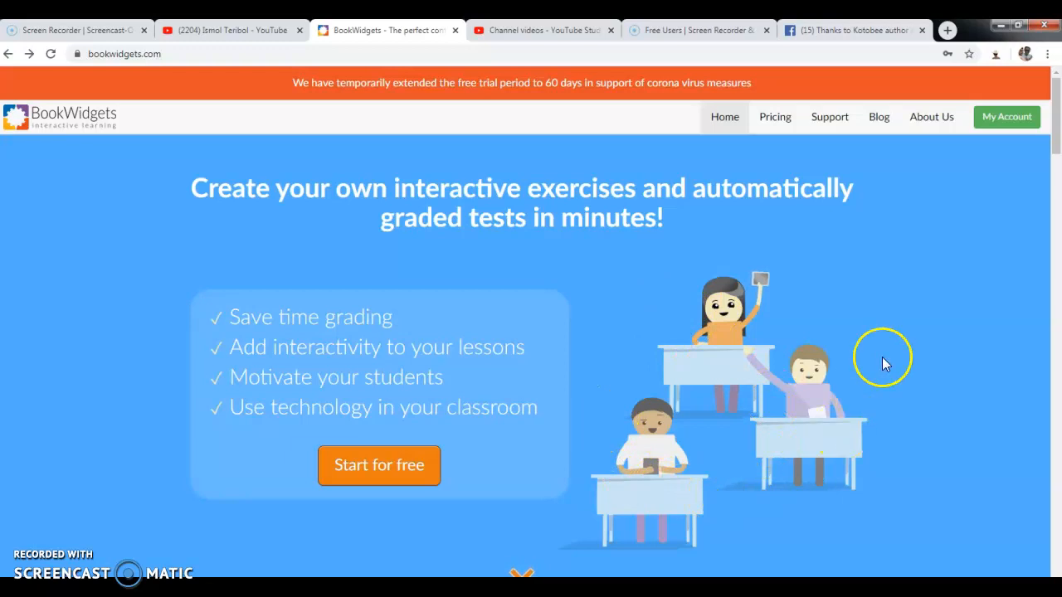
Go from My Account to the Widgets list showing the four unfinished widgets.
left_click(995, 131)
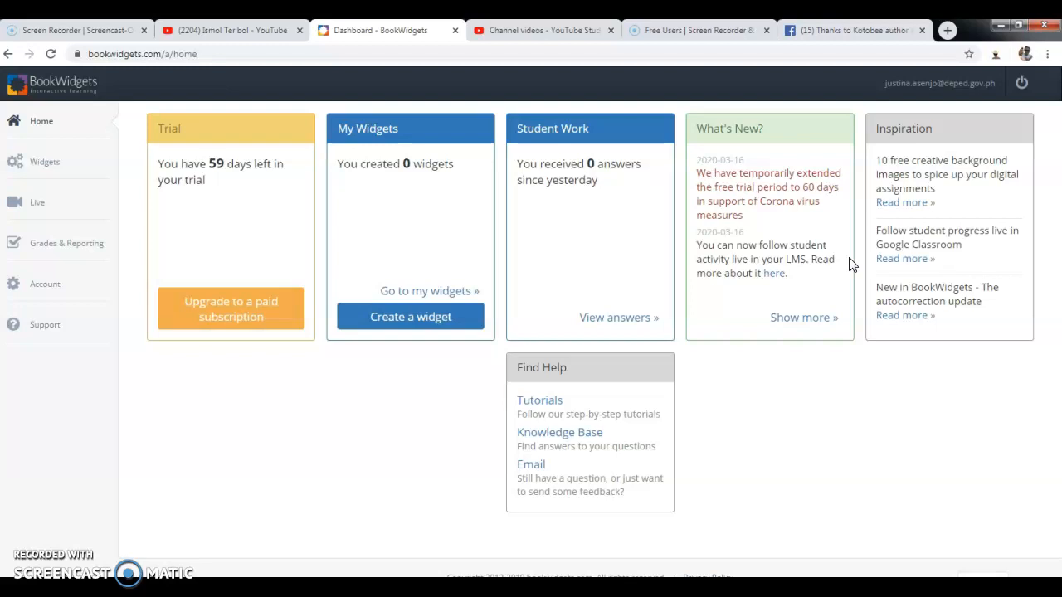
left_click(57, 171)
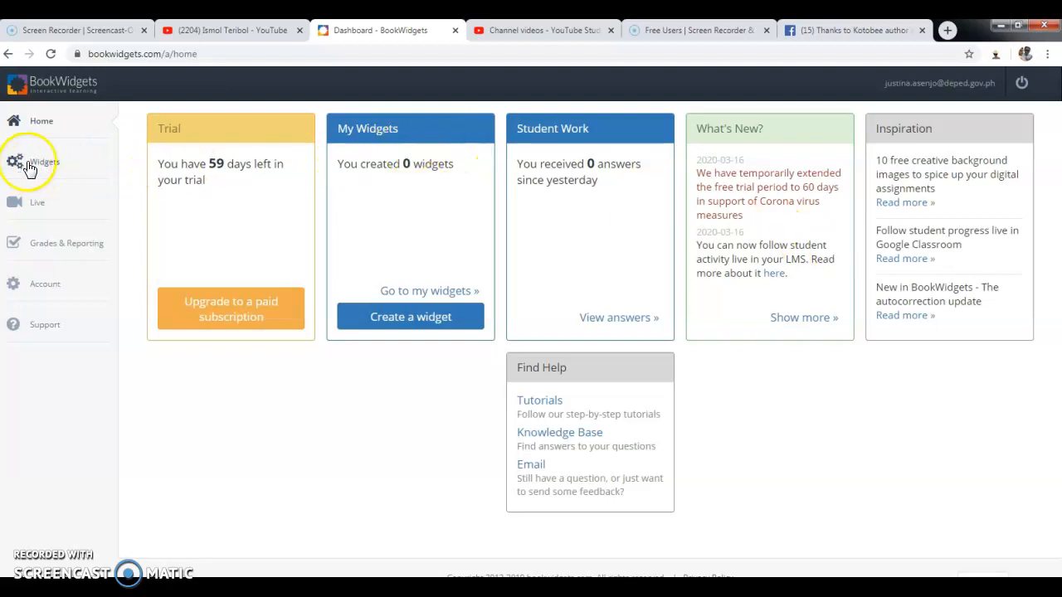
left_click(29, 166)
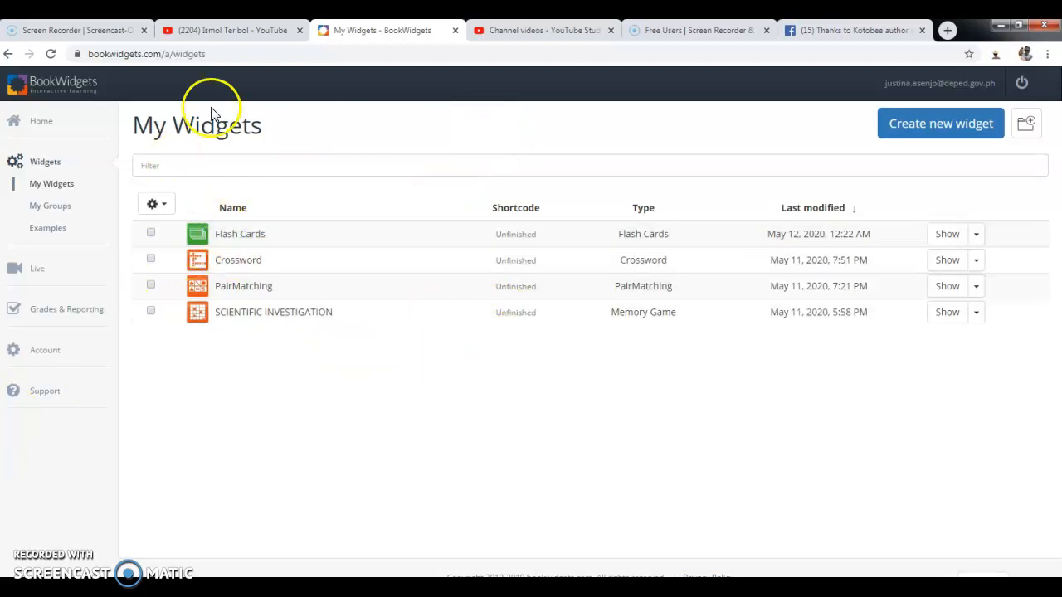
left_click(926, 134)
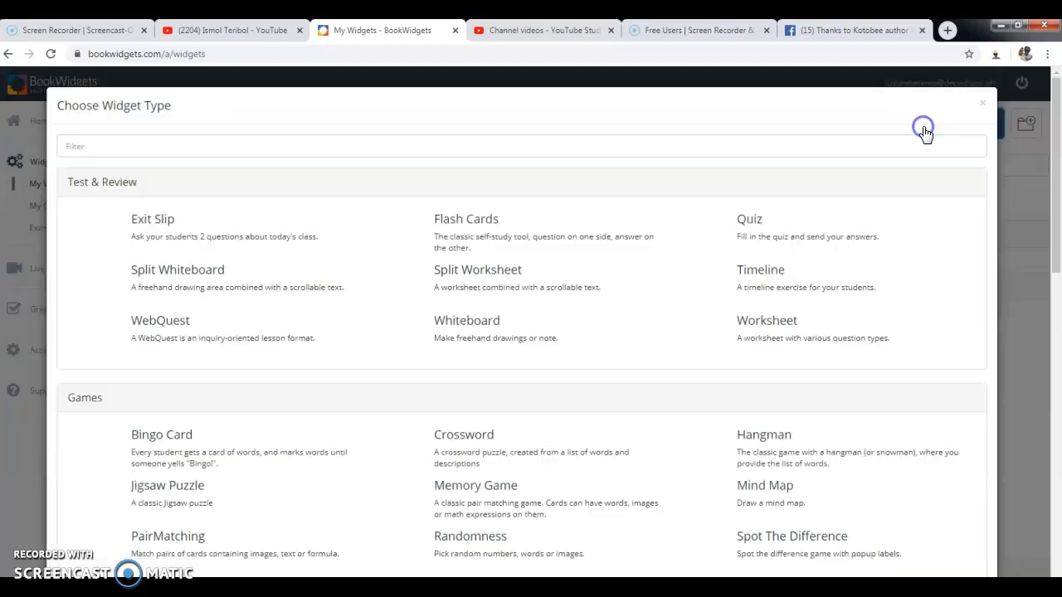
left_click(984, 105)
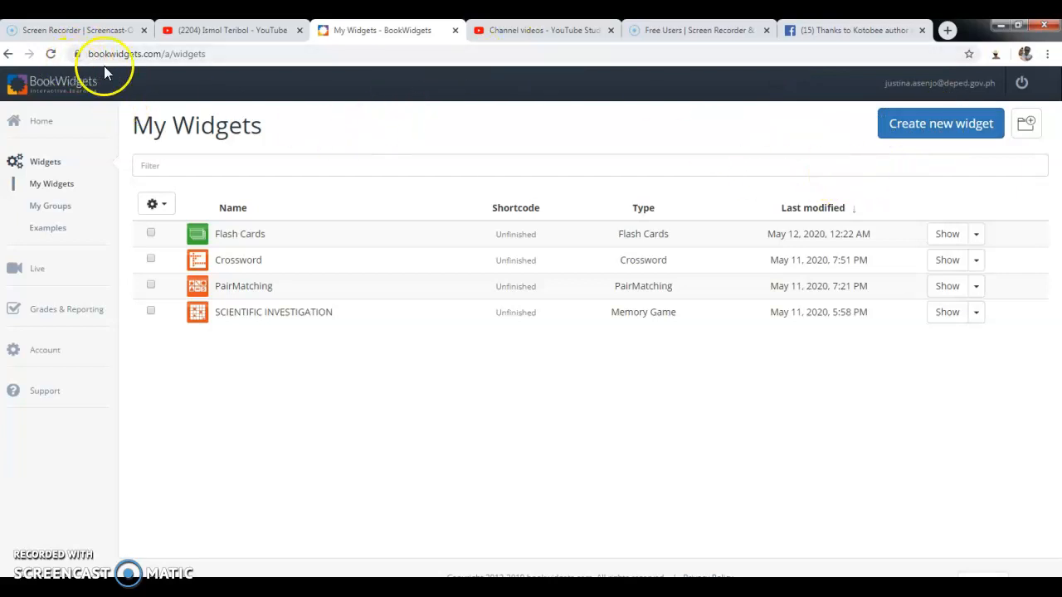
left_click(947, 135)
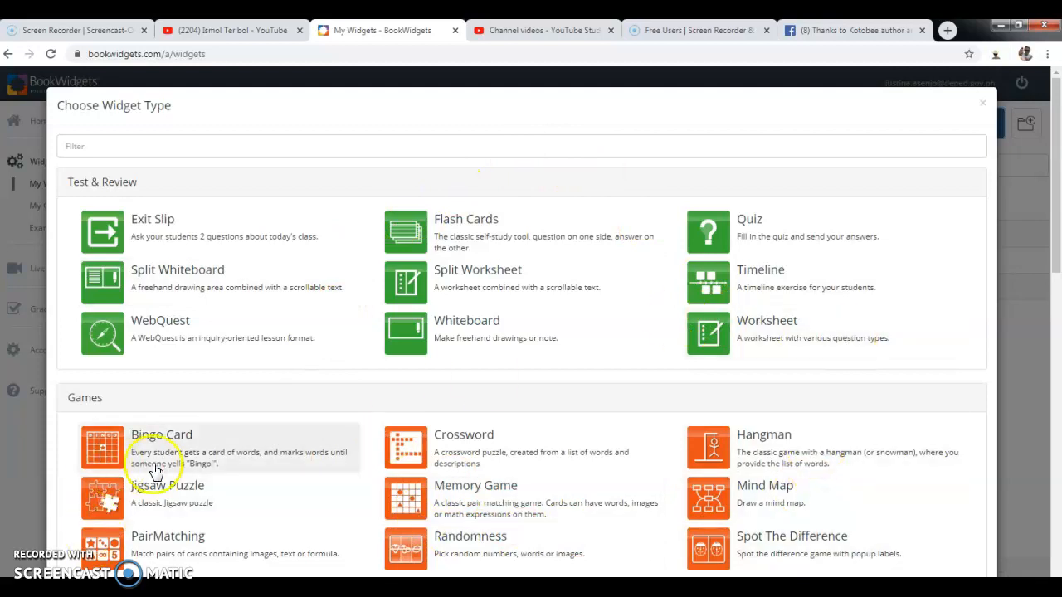
Create a Jigsaw Puzzle widget and choose to add its image from the computer.
left_click(168, 508)
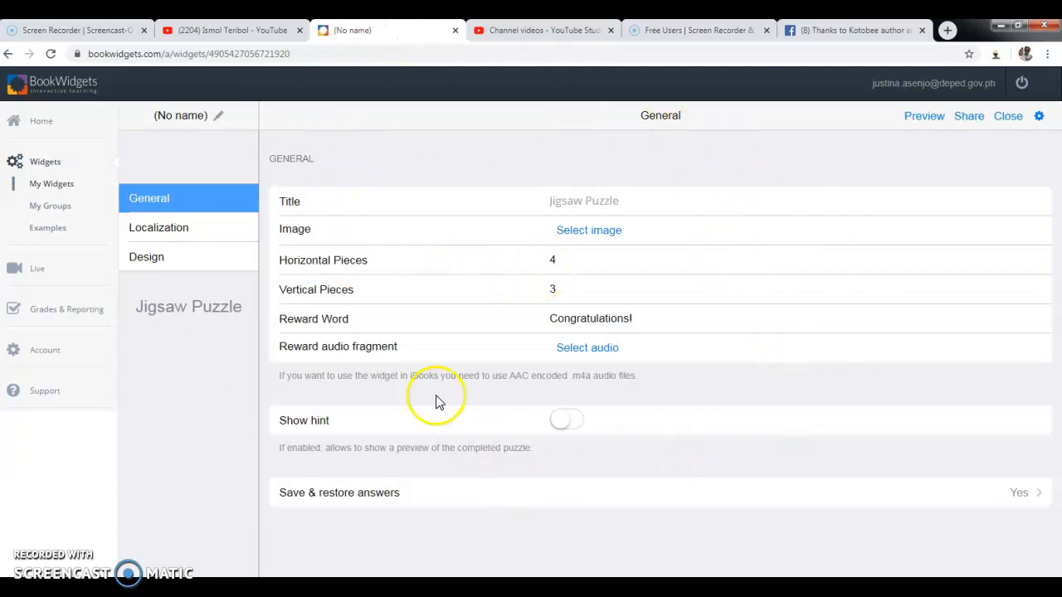
left_click(594, 239)
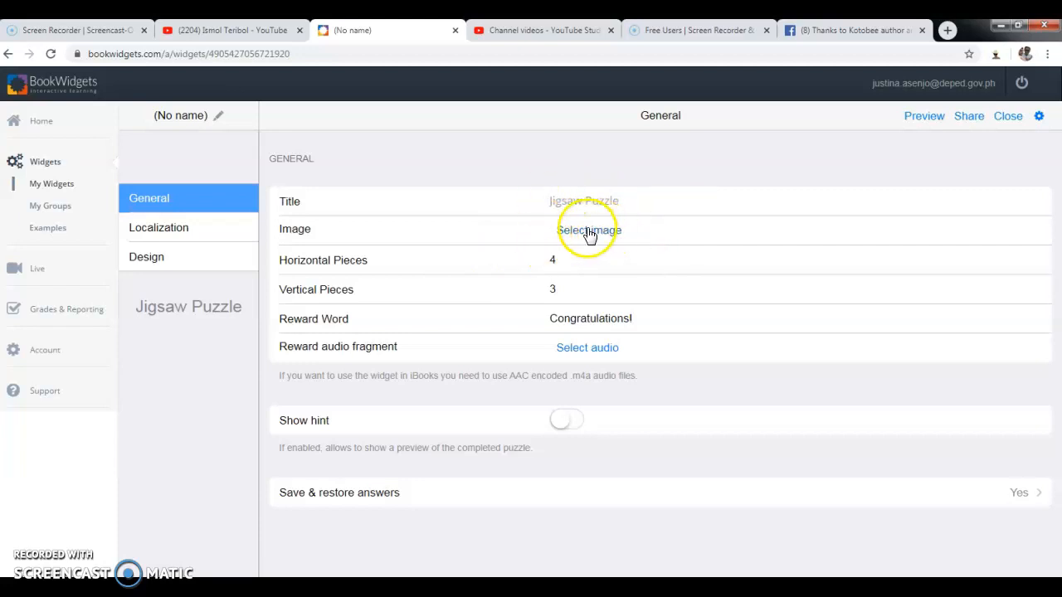
left_click(588, 236)
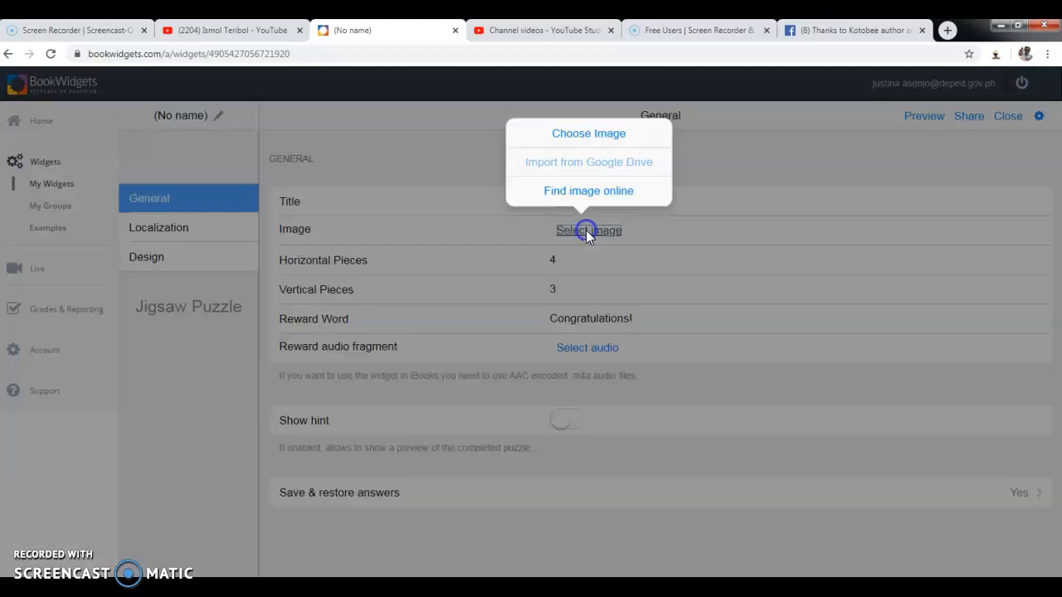
left_click(605, 137)
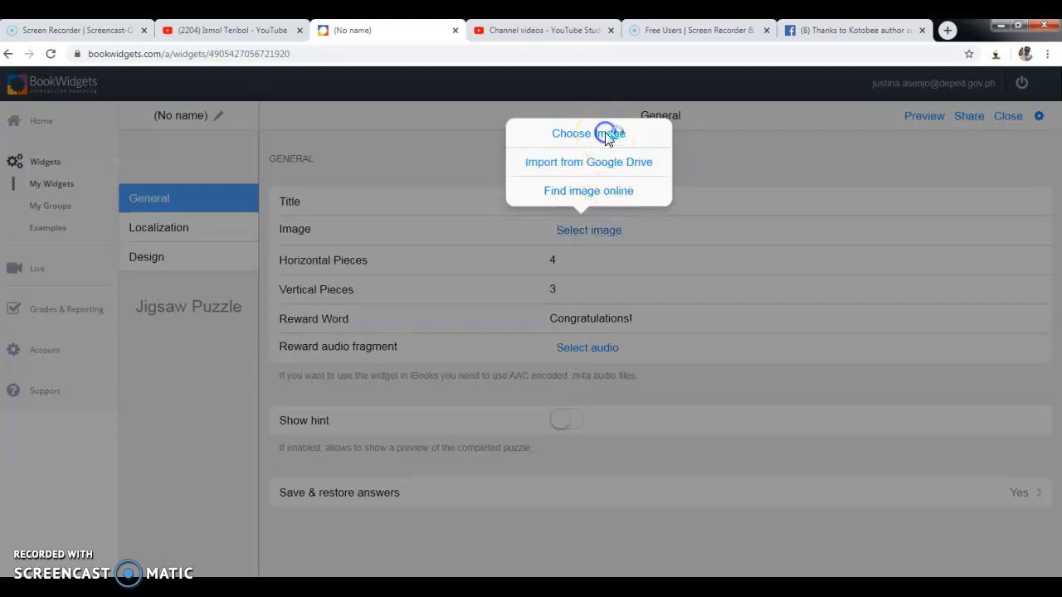
Select experiment.jpg in Downloads and upload it as the puzzle image.
left_click_drag(440, 105, 437, 163)
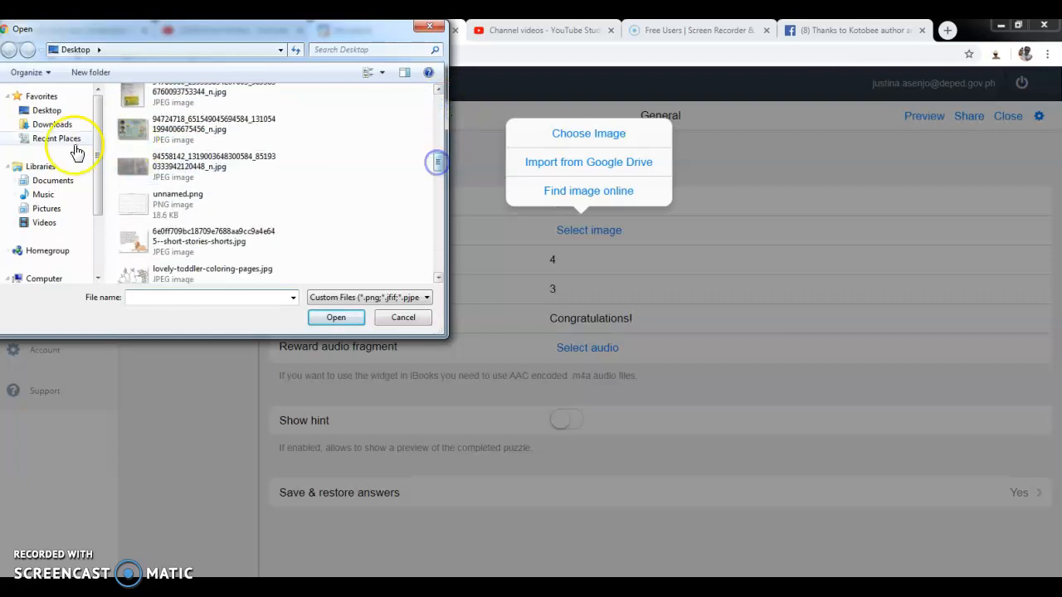
left_click(53, 124)
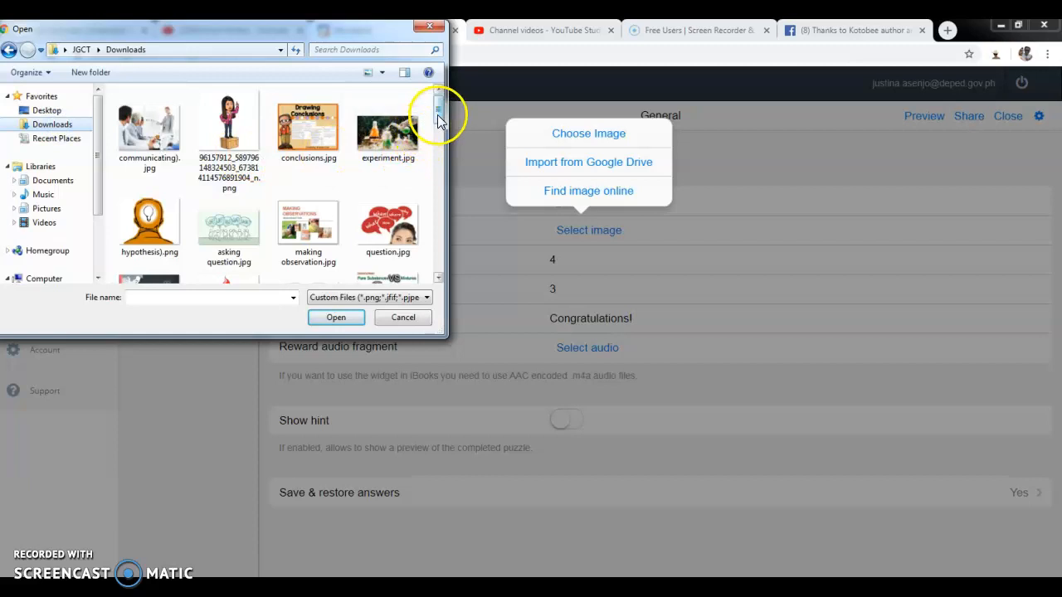
left_click(400, 140)
left_click(335, 317)
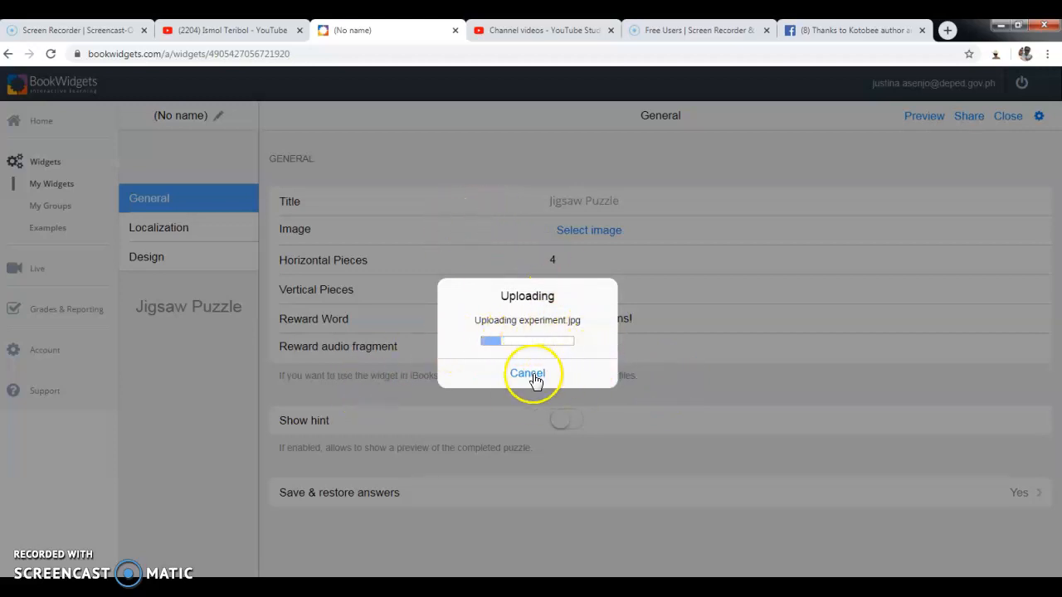
Reload the imageless puzzle editor and bring up the image source choices again.
left_click(404, 55)
key("Return")
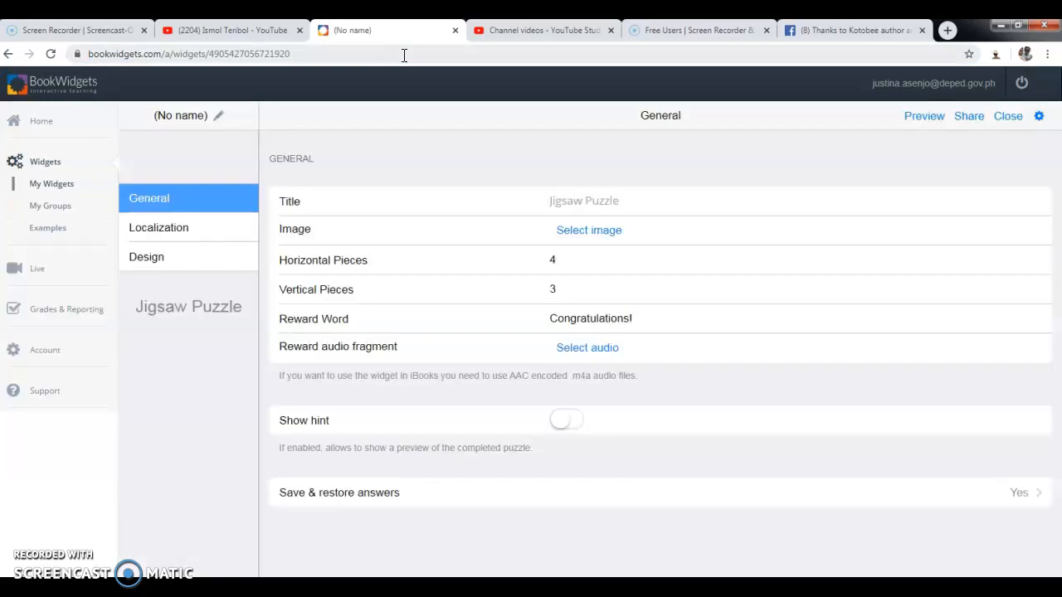
left_click(590, 231)
Upload experiment.jpg for the puzzle again, then go back to the widget list.
left_click(608, 131)
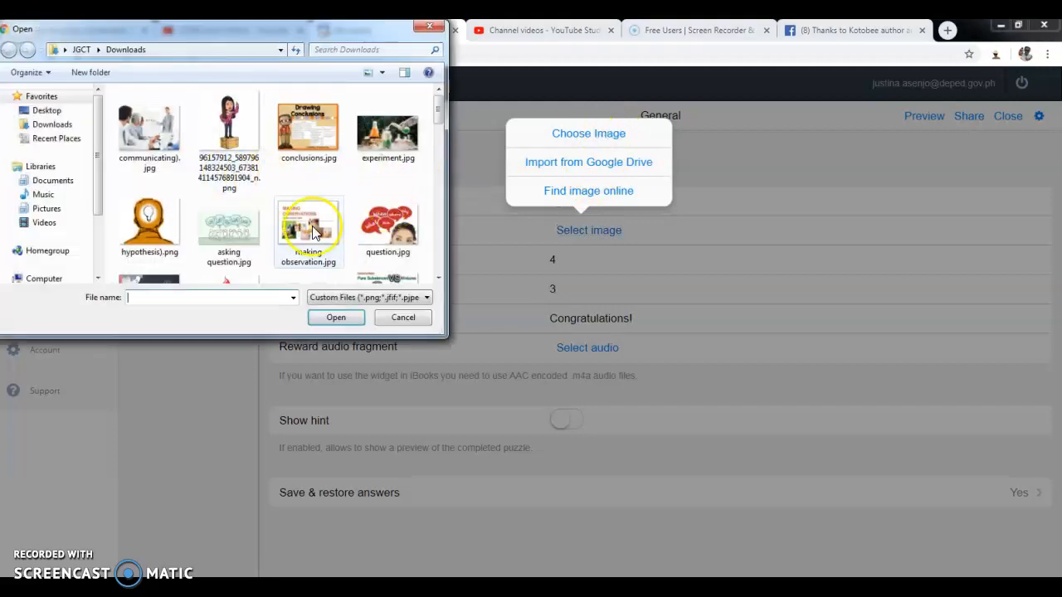
left_click(400, 149)
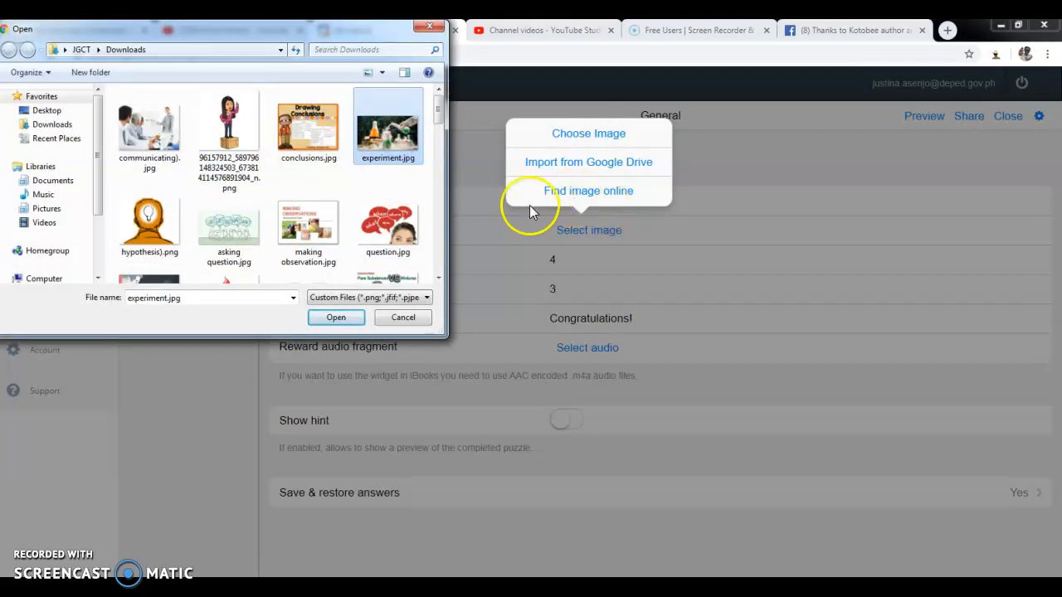
left_click(348, 320)
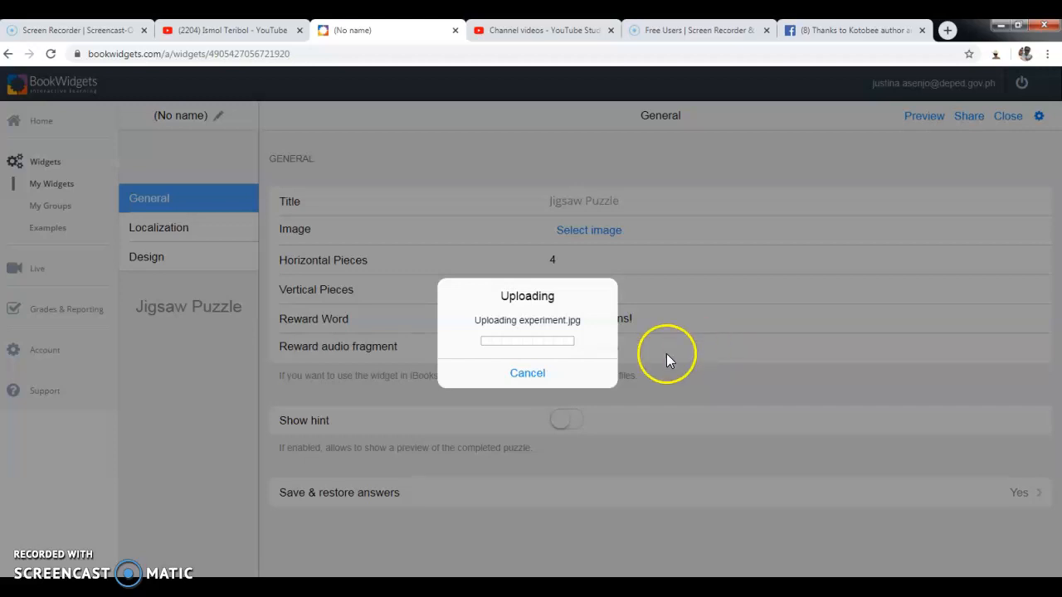
left_click(533, 378)
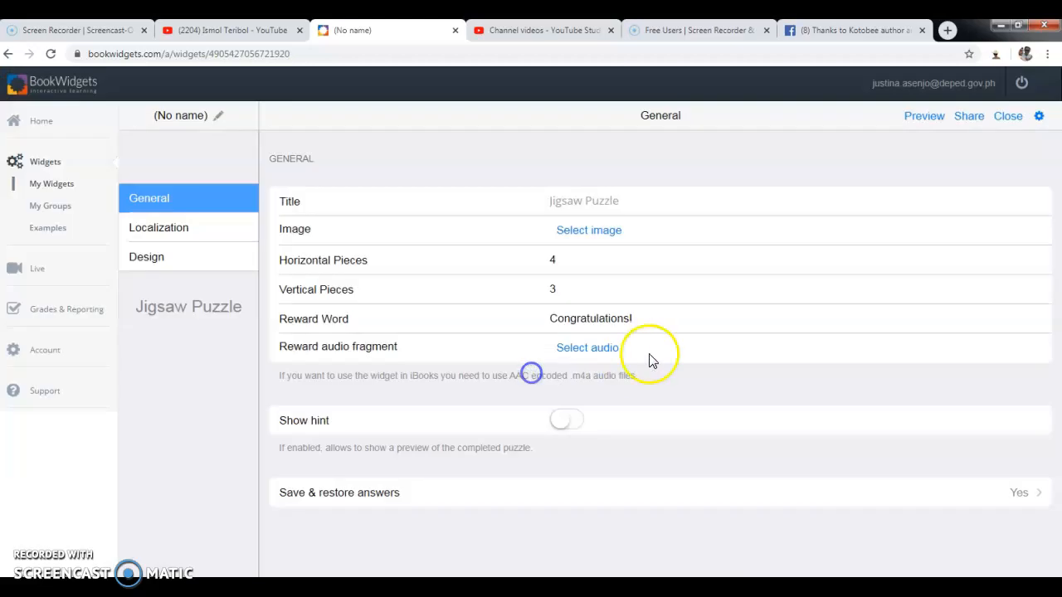
left_click(49, 164)
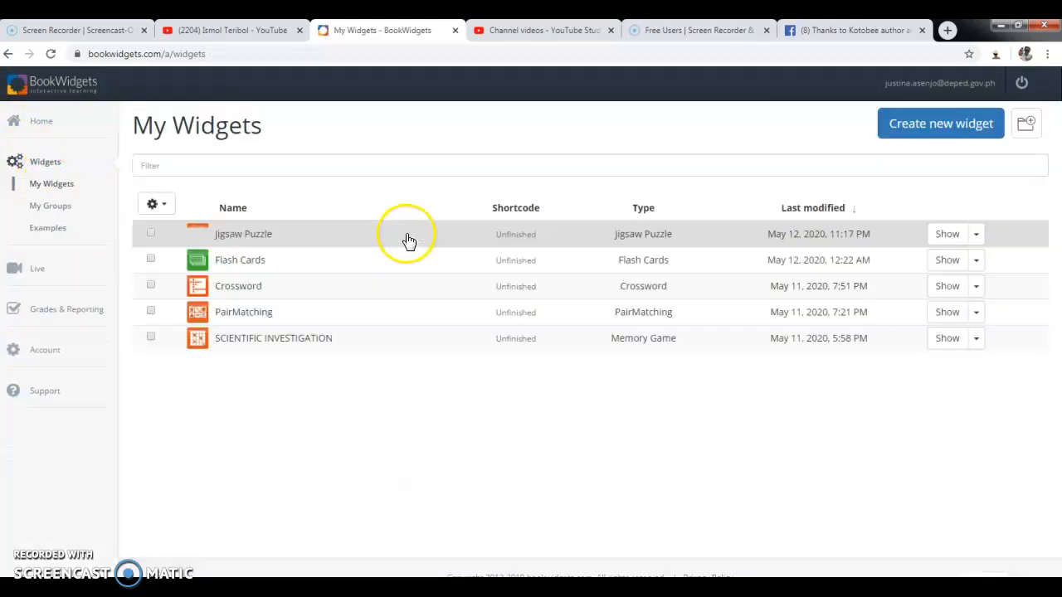
Create a new Memory Game widget from the Games category.
left_click(917, 132)
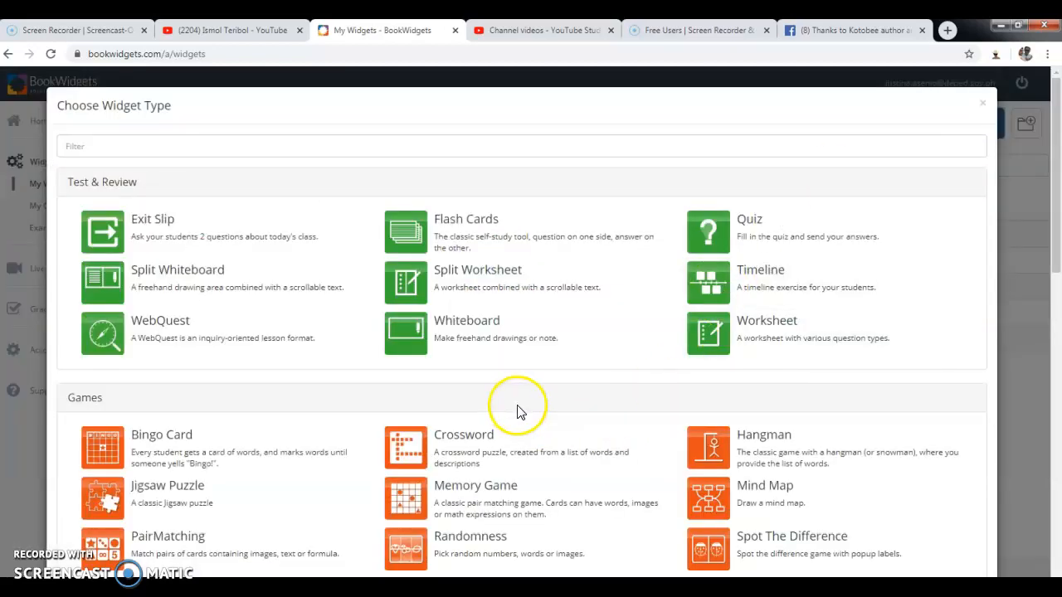
scroll(510, 415, "down", 2)
left_click(452, 421)
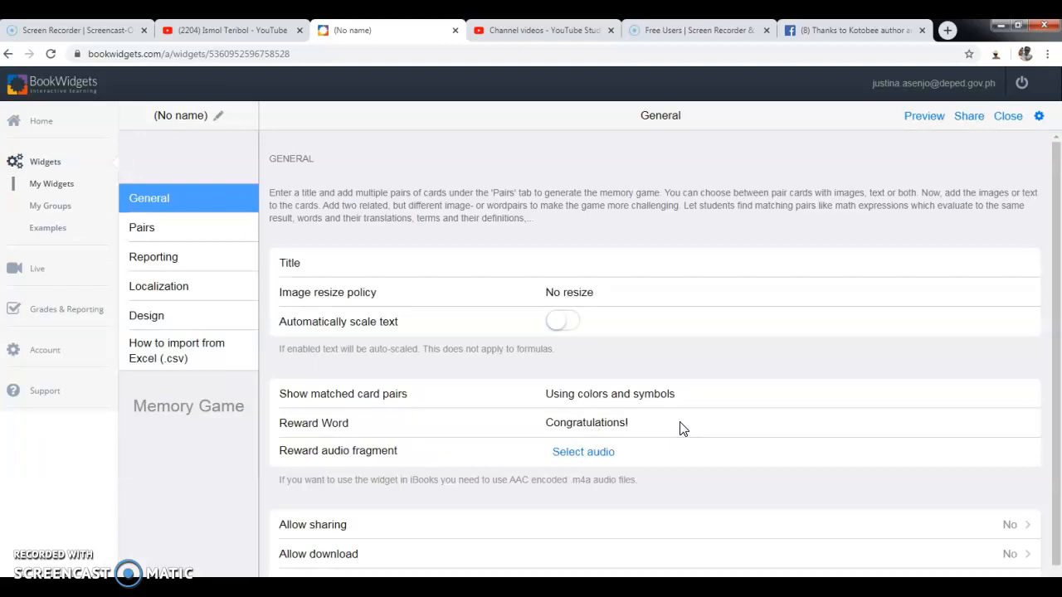
Title the game 'Scientific Method Concepts', keeping matched pairs shown using colors and symbols.
left_click(552, 267)
type("Scientific Method Concepts")
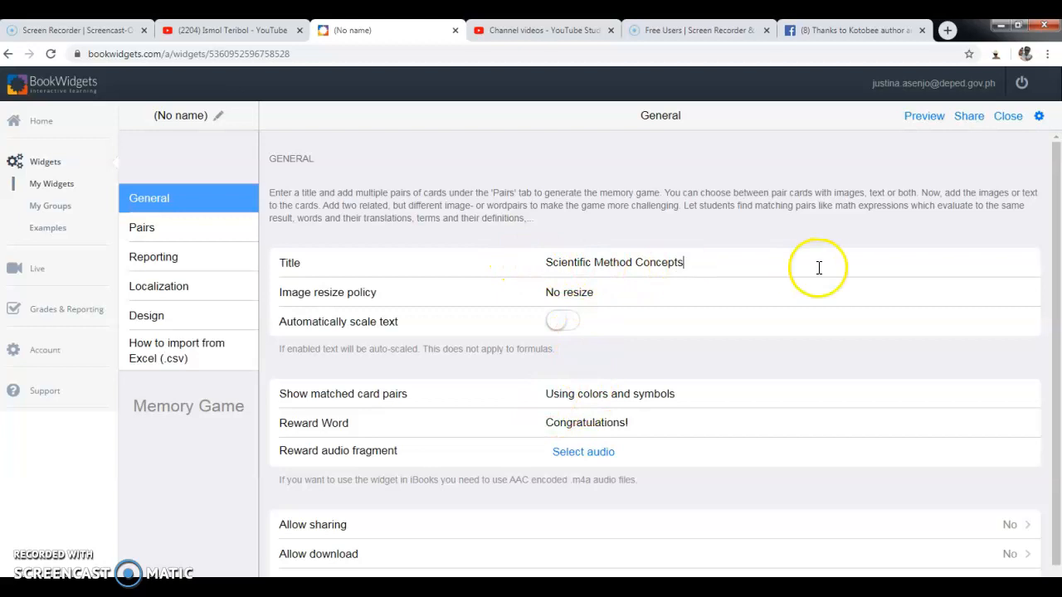
left_click(557, 399)
left_click(557, 404)
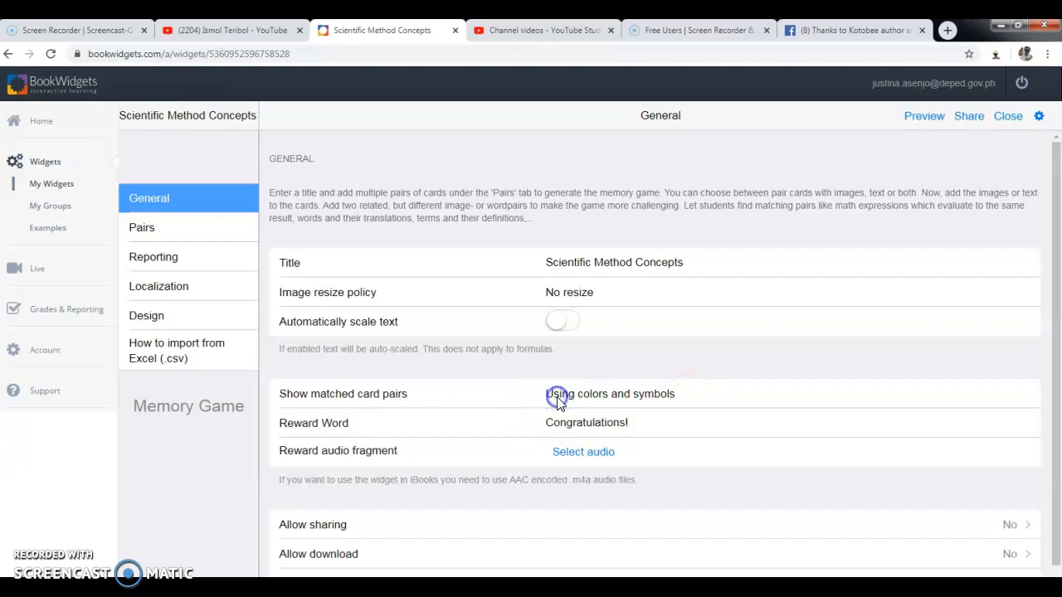
left_click(559, 425)
left_click(171, 229)
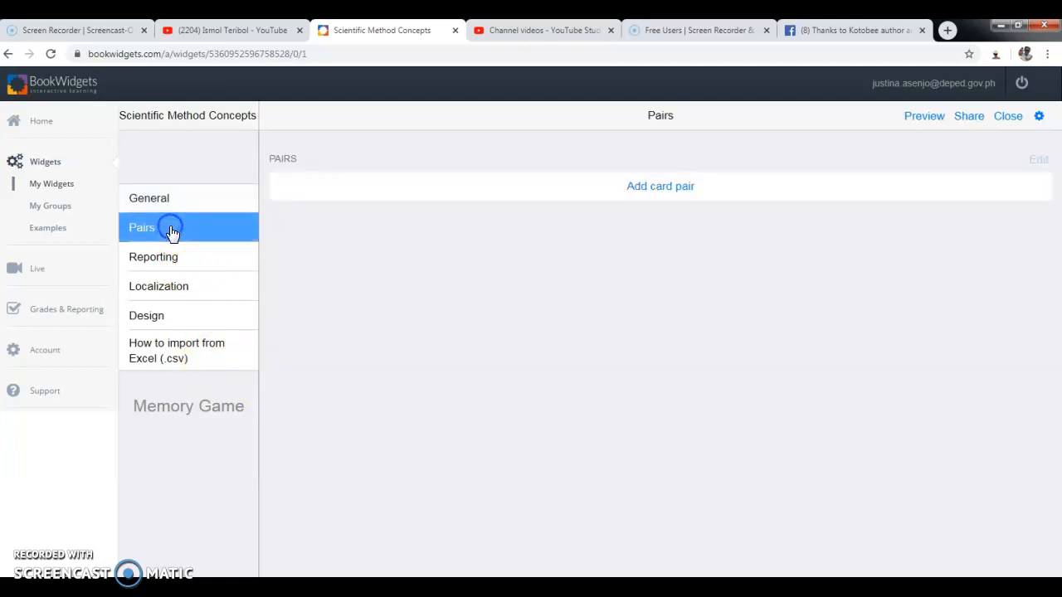
Add a text–text pair matching 'hypothesis' with 'testable statement'.
left_click(671, 188)
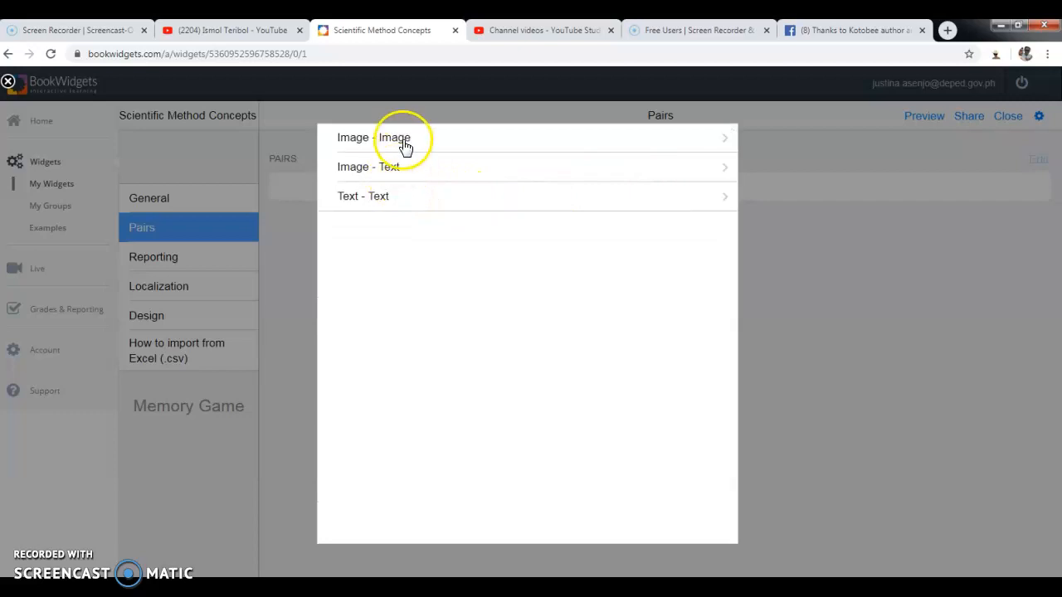
left_click(389, 196)
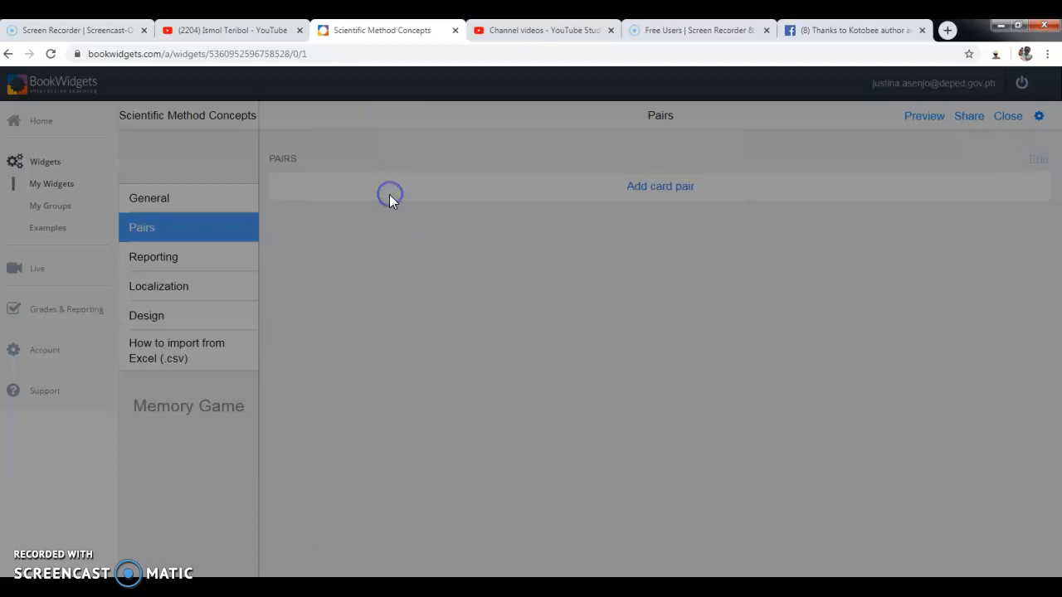
left_click(381, 202)
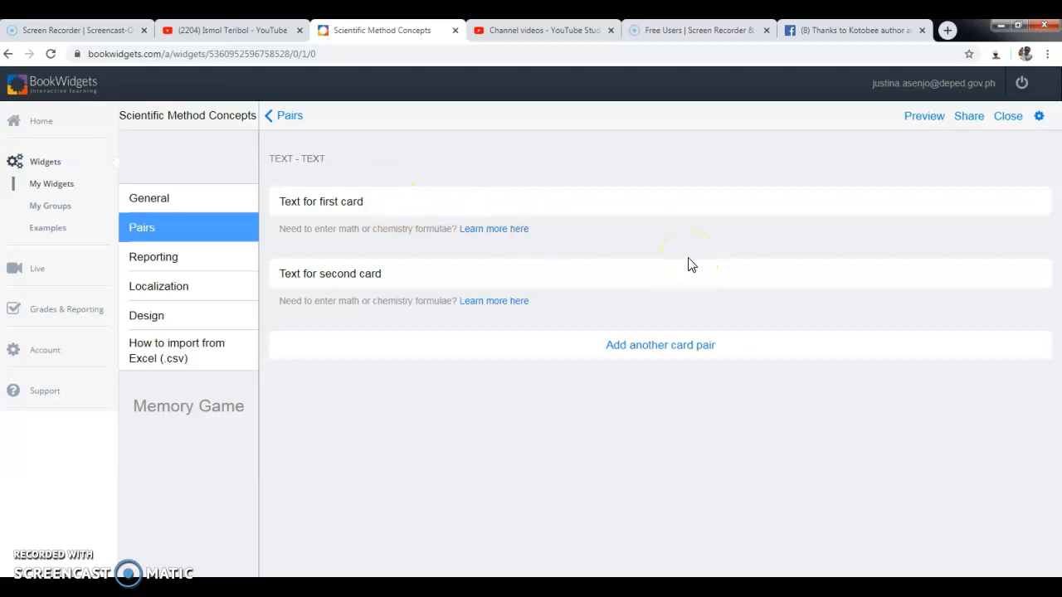
type("hypothesis")
left_click(540, 282)
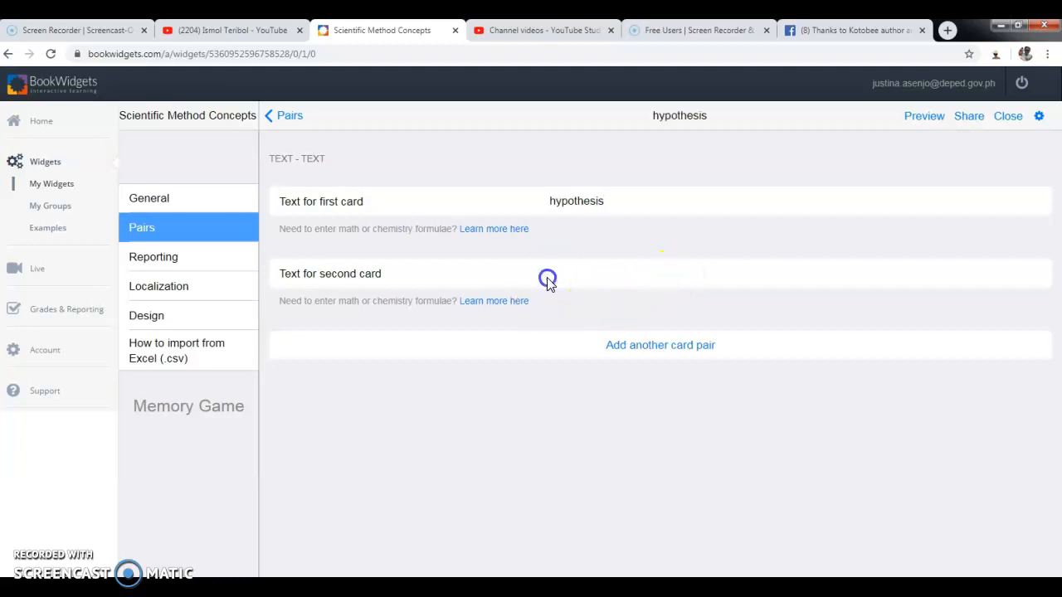
left_click(387, 274)
type("testable staement")
left_click(612, 273)
type("t")
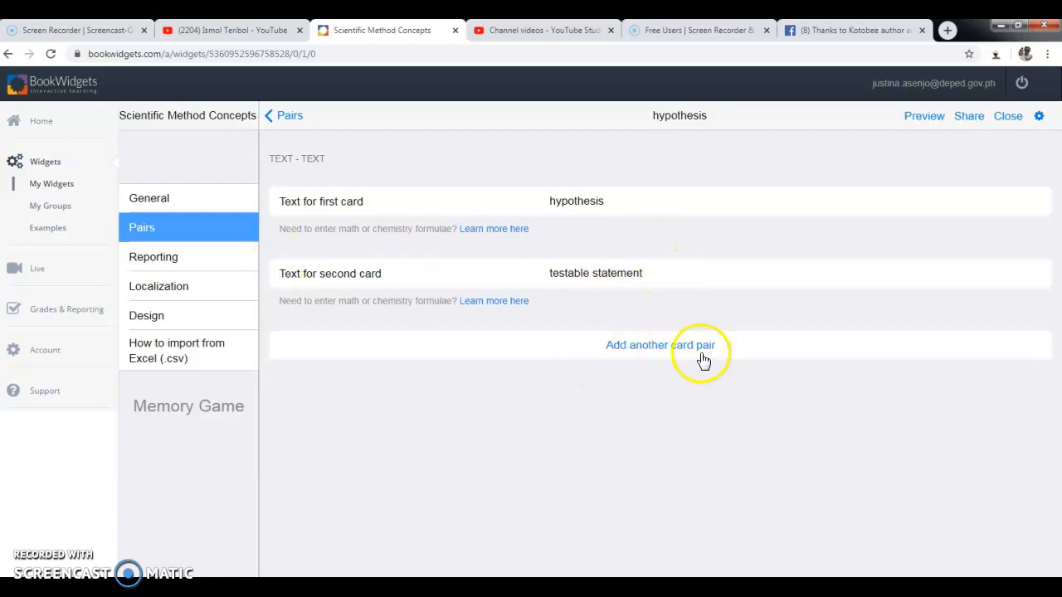
Add a text pair matching 'manipulated variable' with 'independent variable'.
left_click(659, 348)
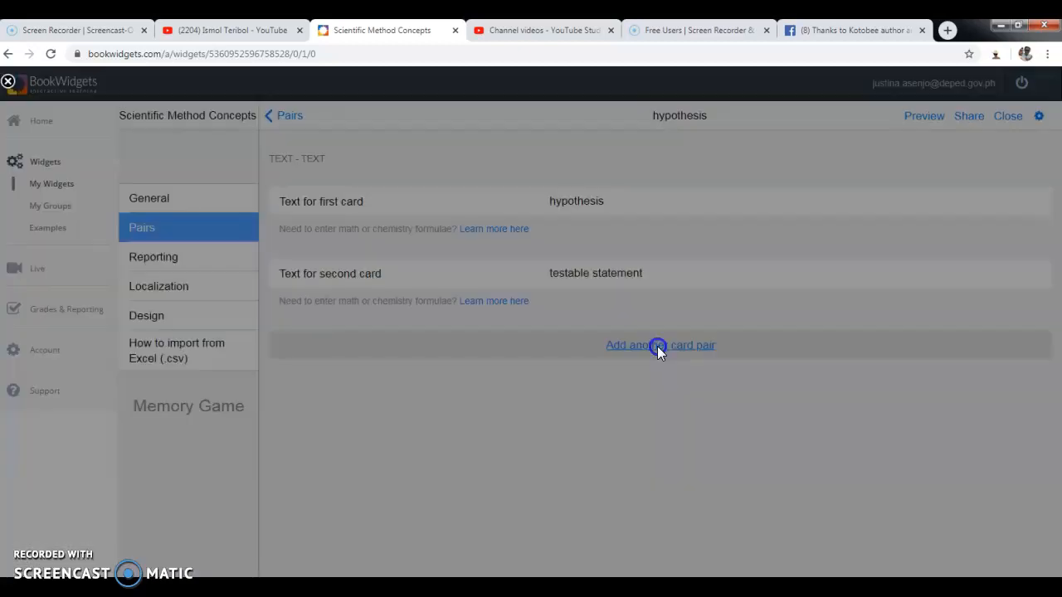
left_click(408, 198)
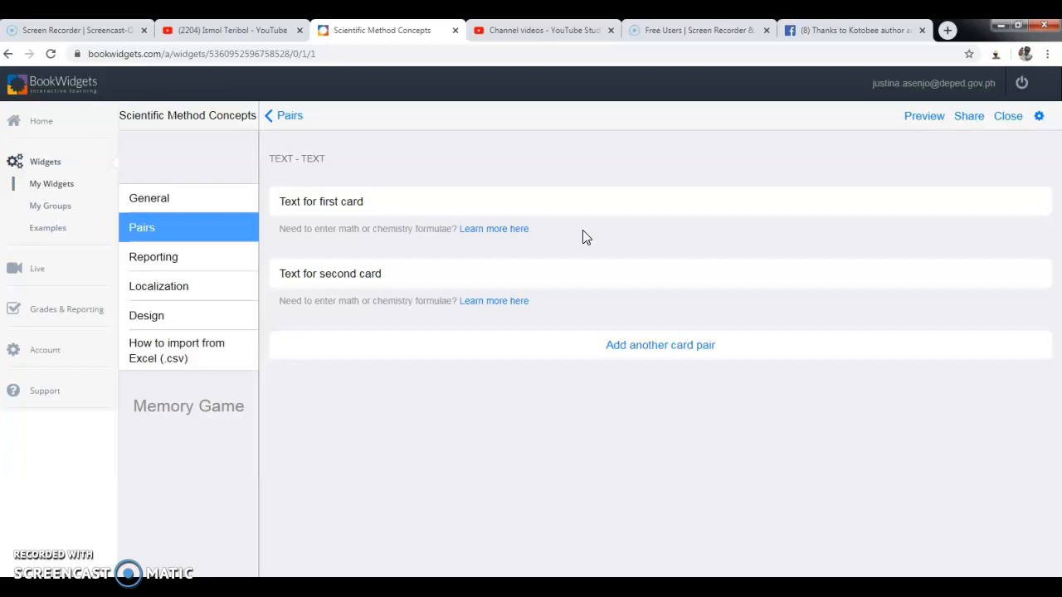
type("manipulated variable")
left_click(706, 328)
left_click(606, 271)
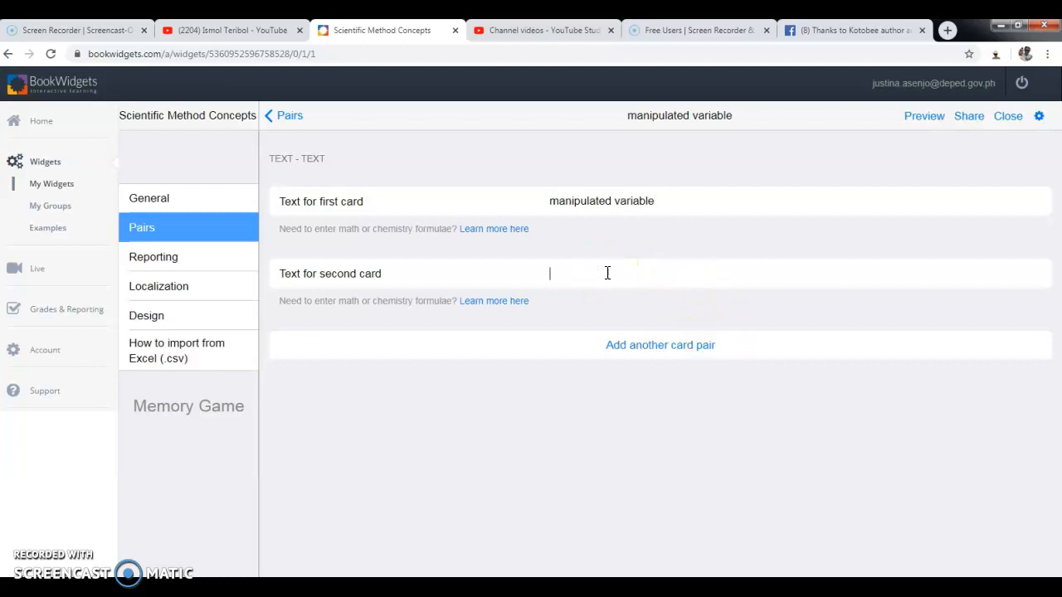
type("independent variable")
Add a text pair matching 'responding variable' with 'dependent variable'.
left_click(659, 347)
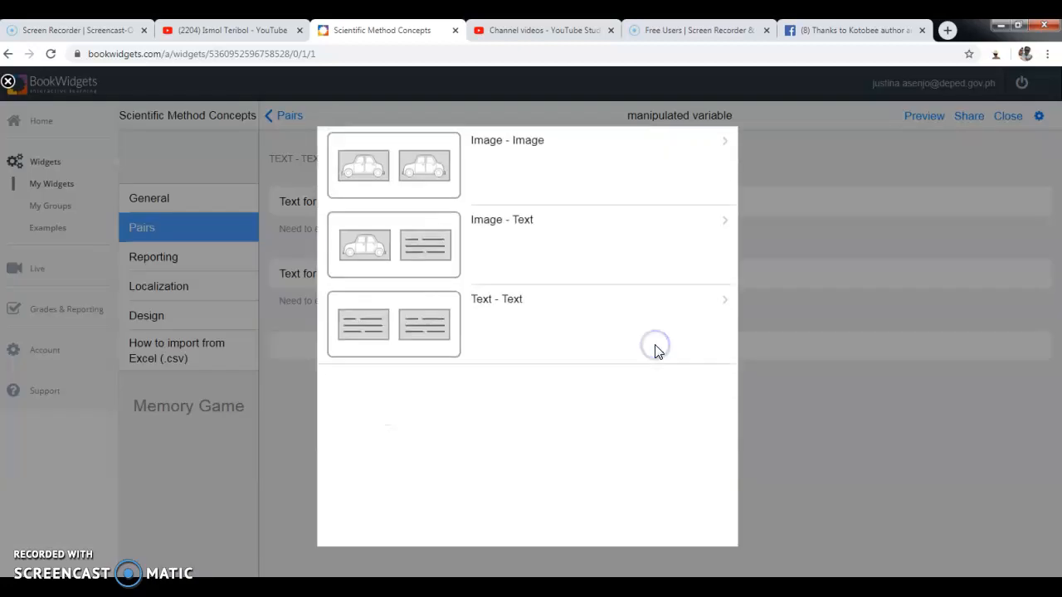
left_click(420, 319)
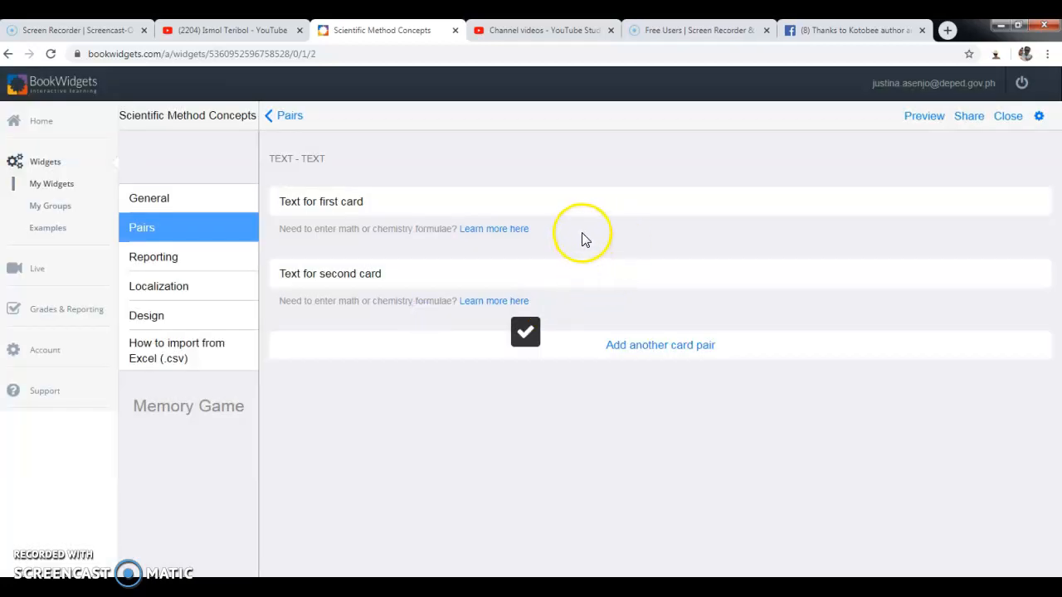
left_click(506, 209)
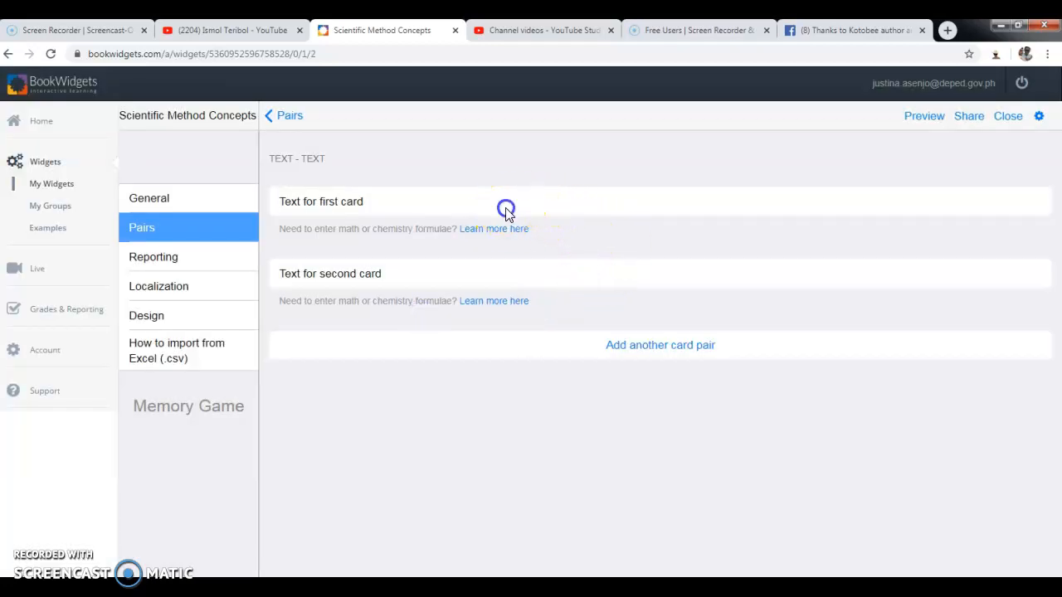
type("responding variable")
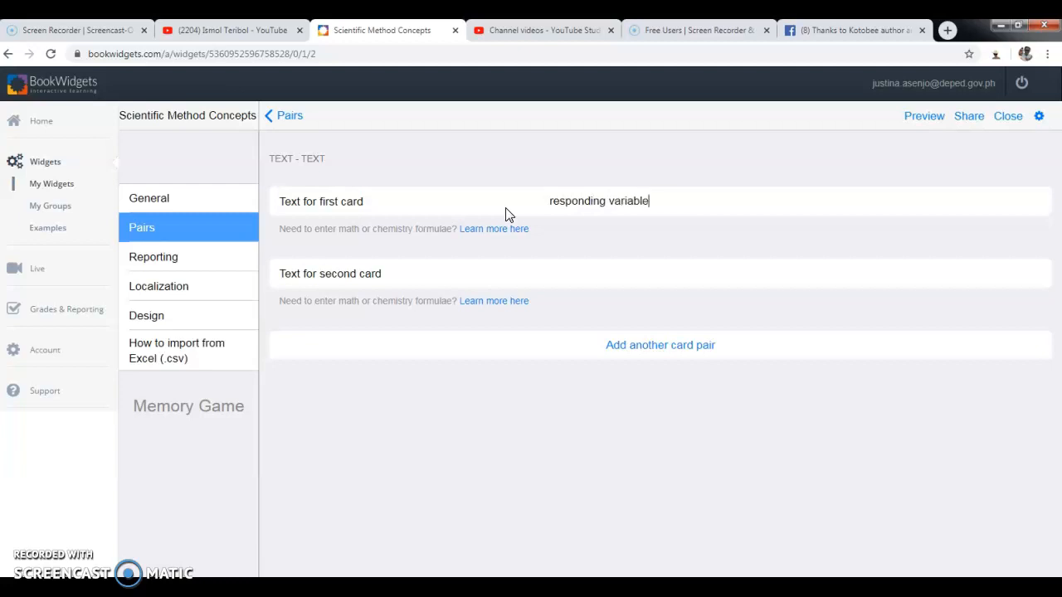
left_click(573, 273)
type("dependent")
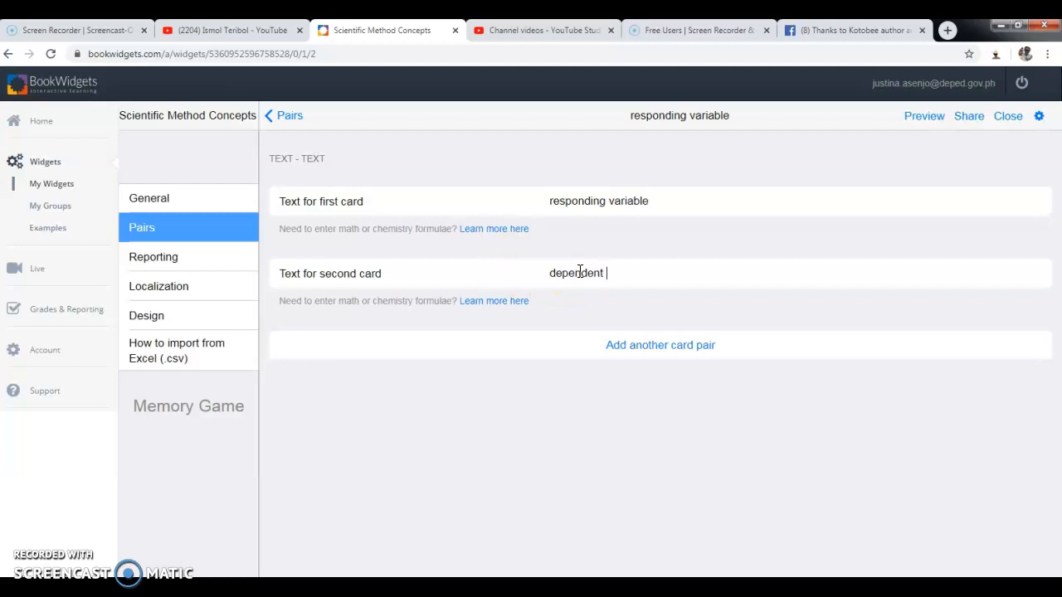
type("variable")
left_click(663, 348)
Add an Image–Text pair whose text card reads 'testing the hypothesis', dismissing the error.
left_click(661, 348)
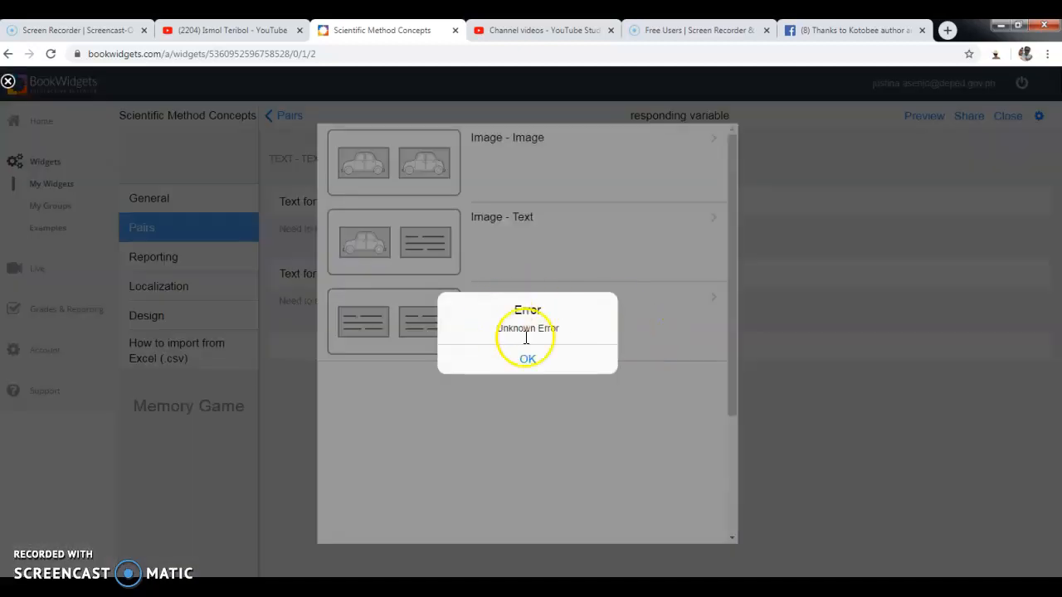
left_click(527, 360)
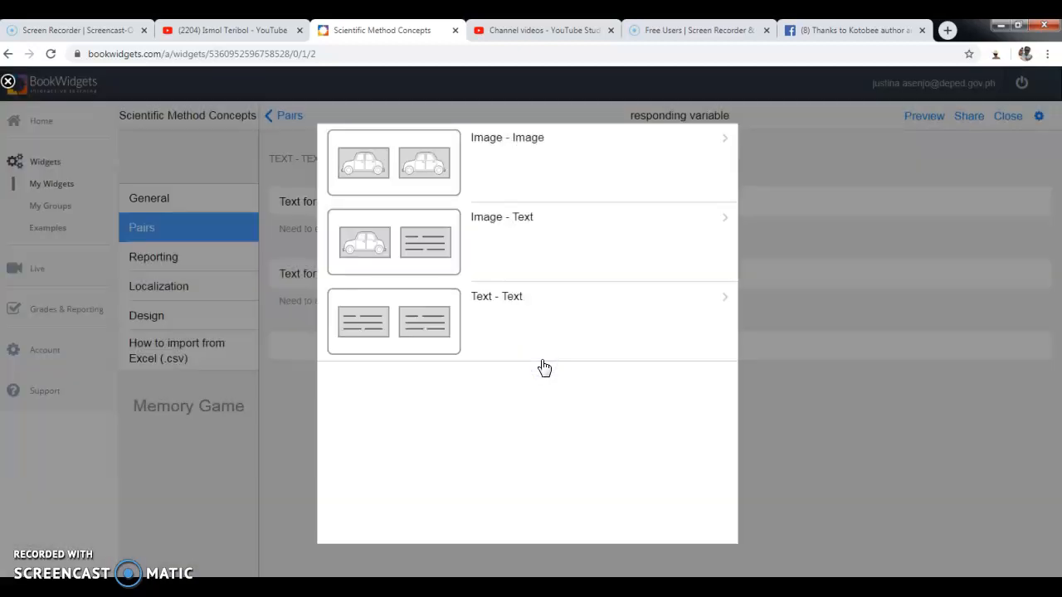
left_click(444, 248)
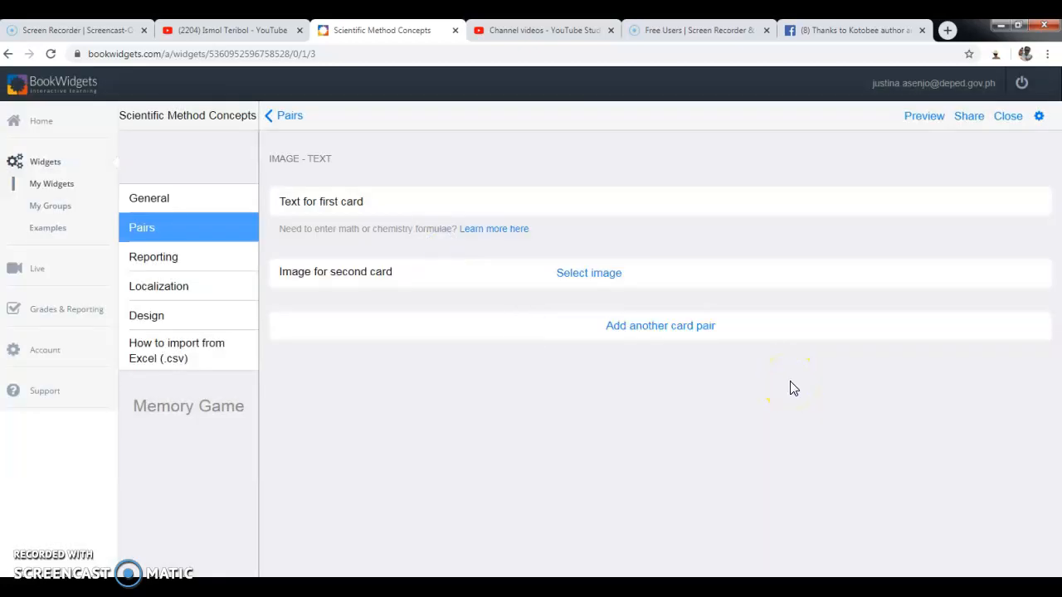
left_click(511, 215)
type("testing the hypothesis")
left_click(519, 210)
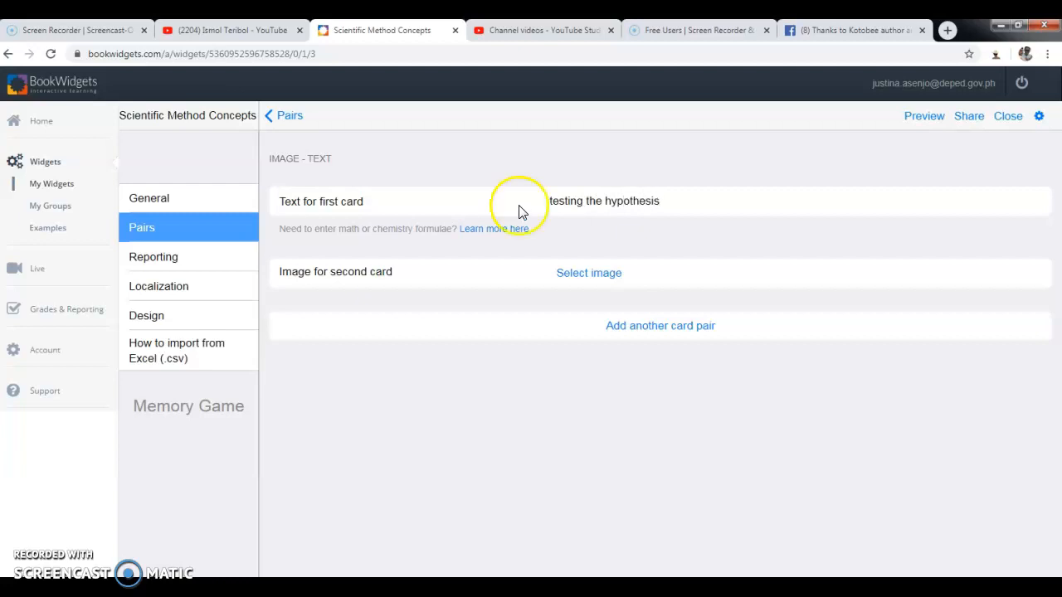
Try uploading experiment.jpg as that pair's image, cancel it, and return to the pair list.
left_click(606, 276)
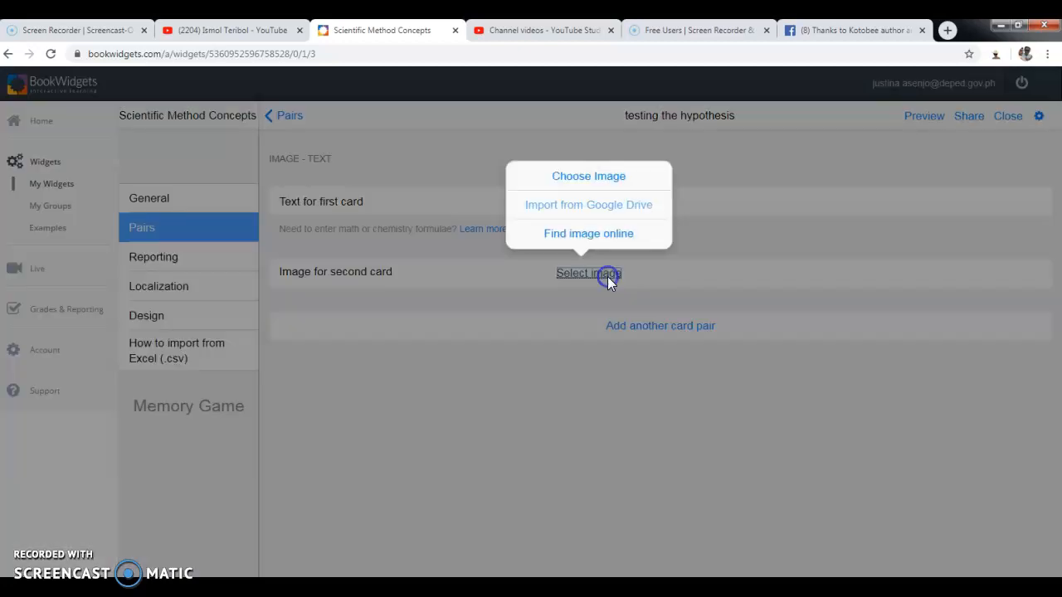
left_click(594, 184)
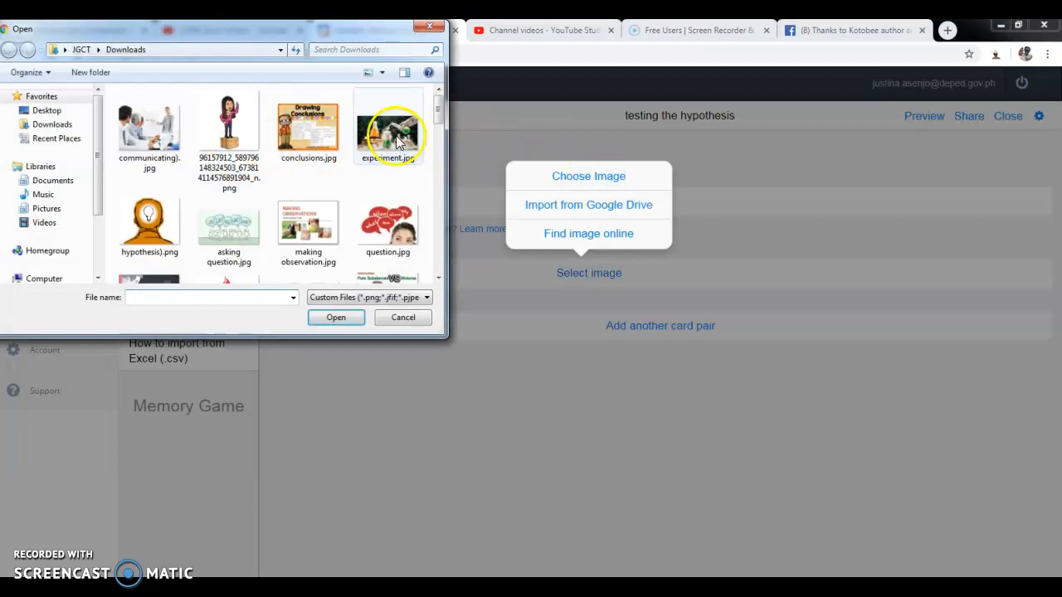
left_click(396, 142)
left_click(336, 316)
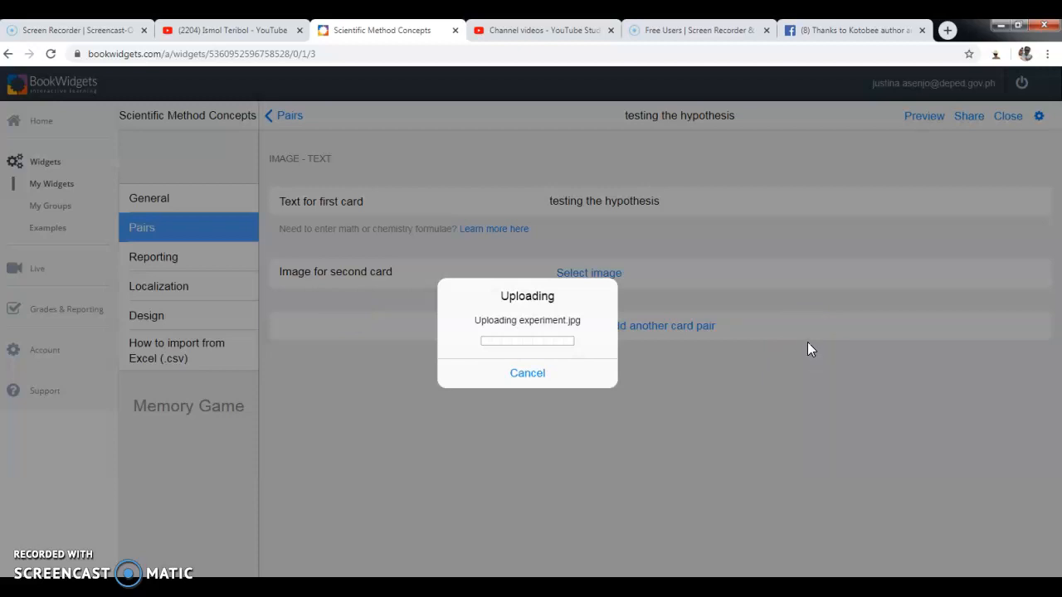
left_click(539, 375)
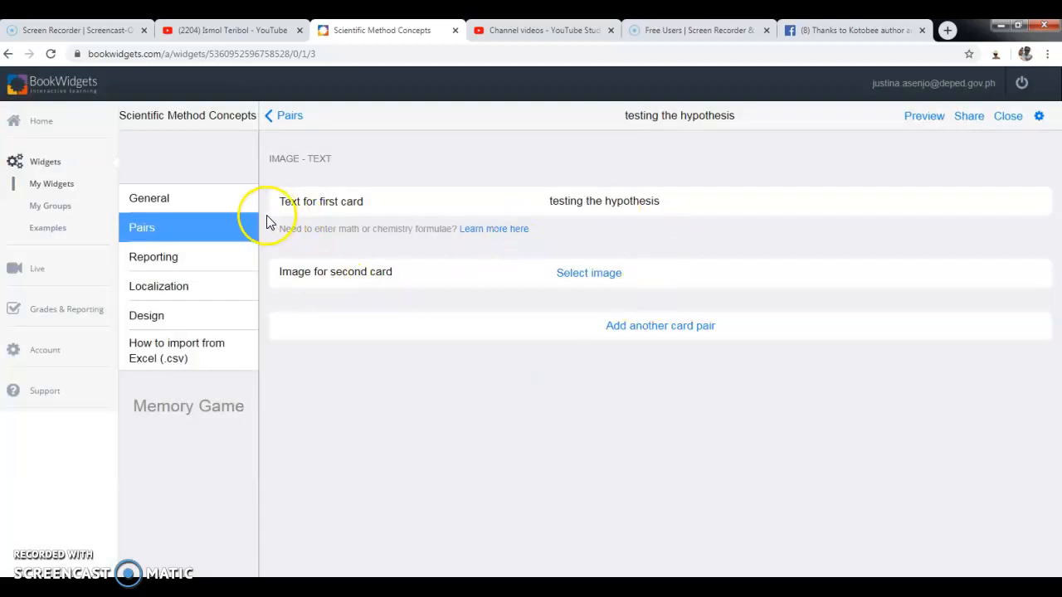
left_click(276, 121)
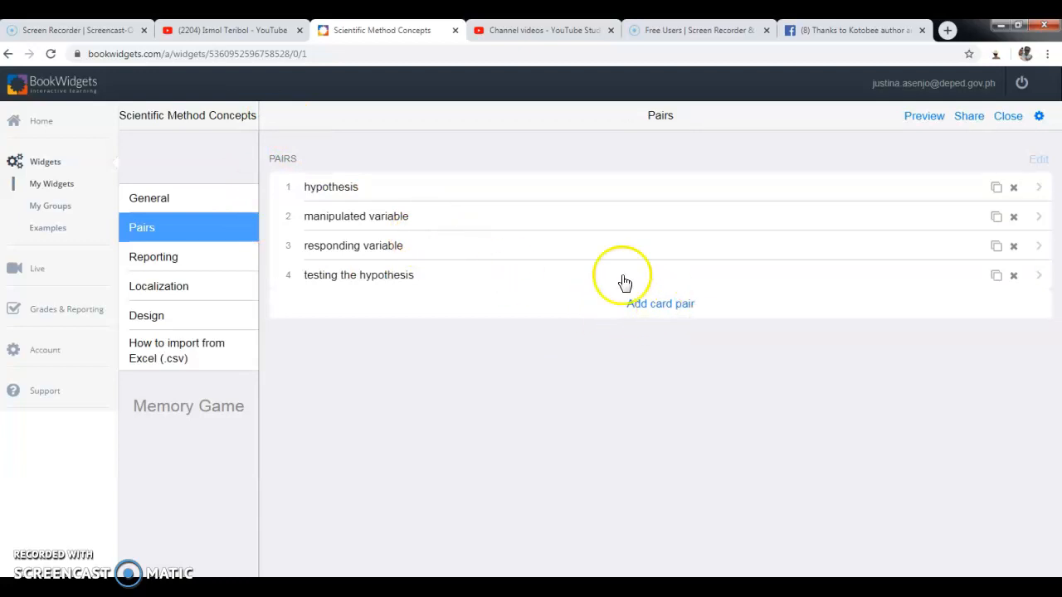
Add a text–text pair matching 'observations' with 'lead to questions'.
left_click(660, 305)
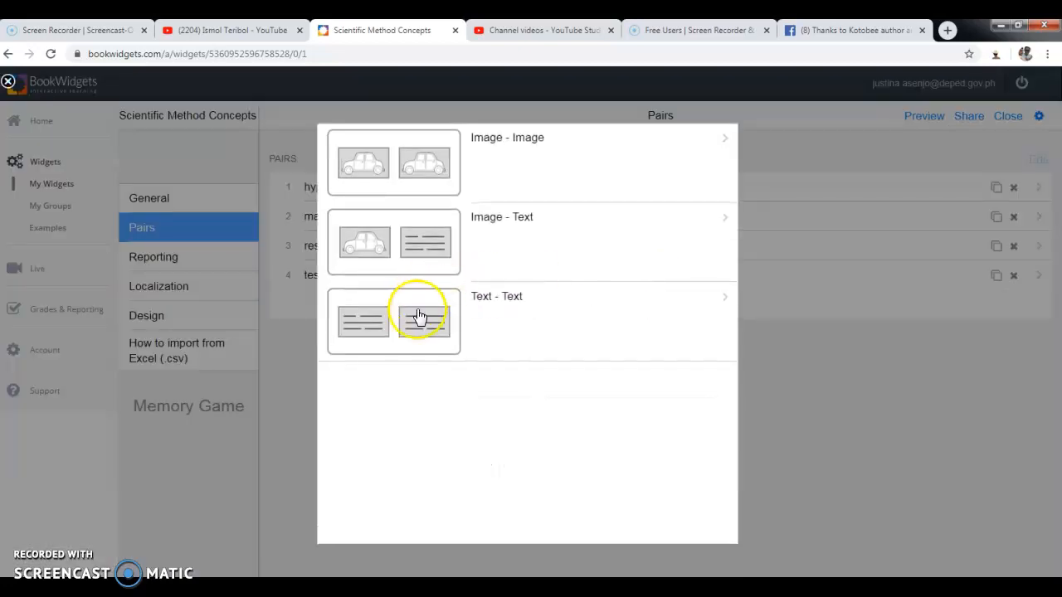
left_click(389, 313)
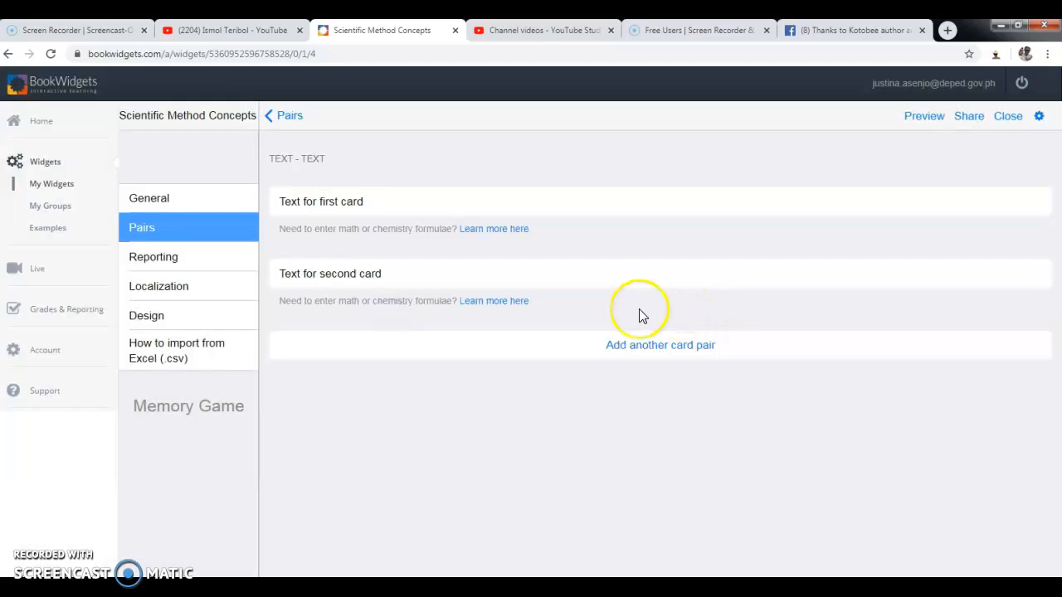
left_click(555, 199)
type("observations")
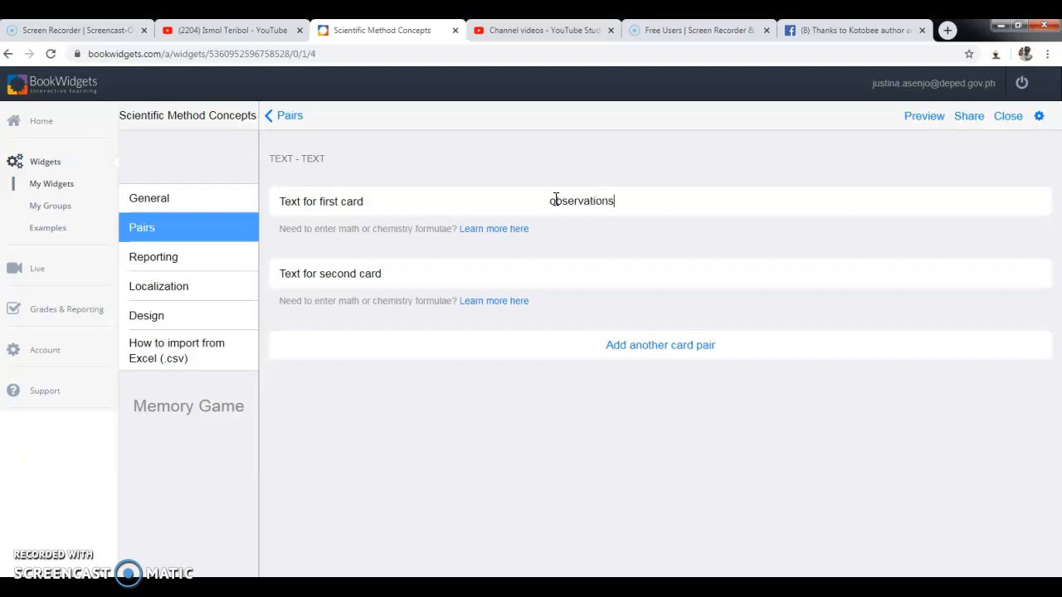
left_click(583, 279)
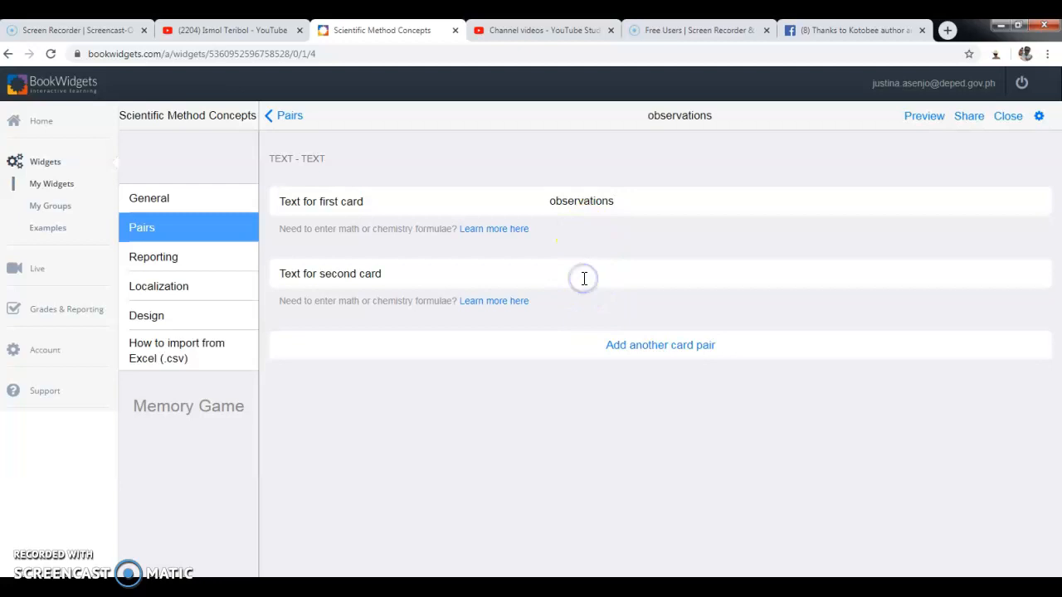
type("leads")
key("BackSpace")
type("to questions")
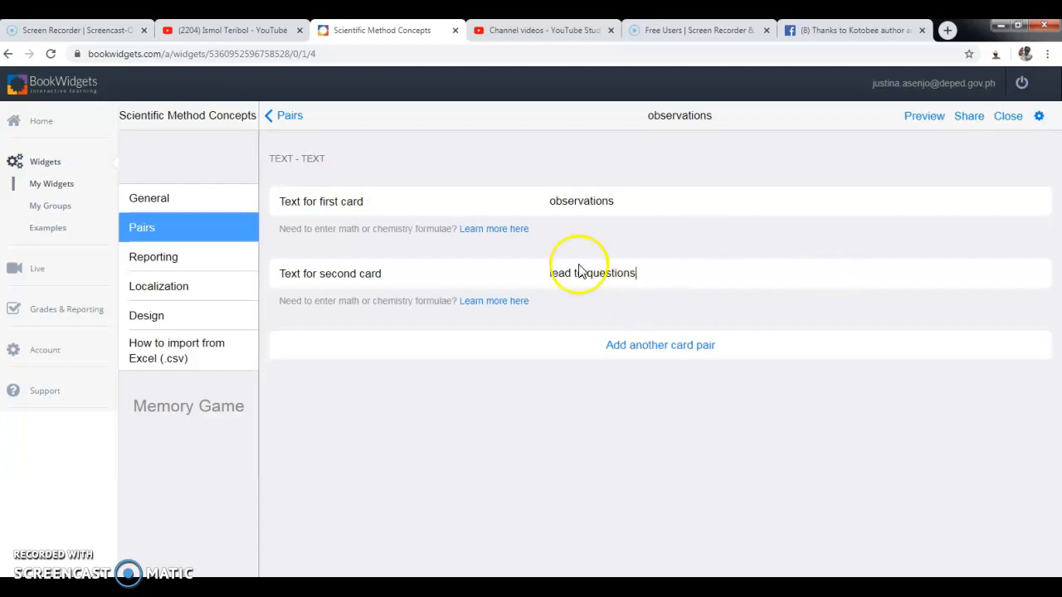
left_click(192, 262)
In Design settings, try uploading the downloaded png as the cover image, then cancel.
left_click(177, 283)
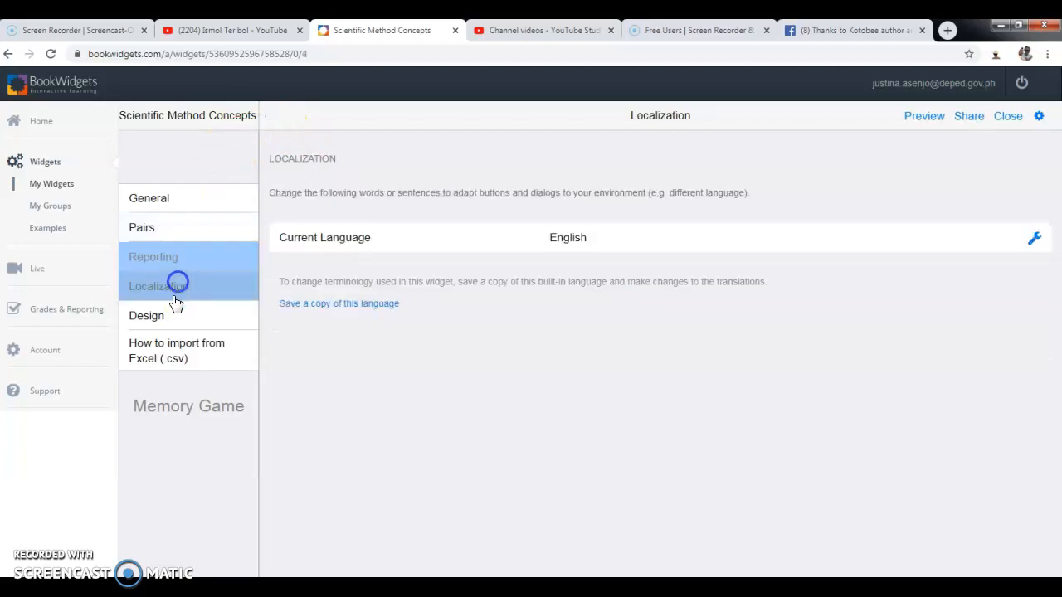
left_click(184, 321)
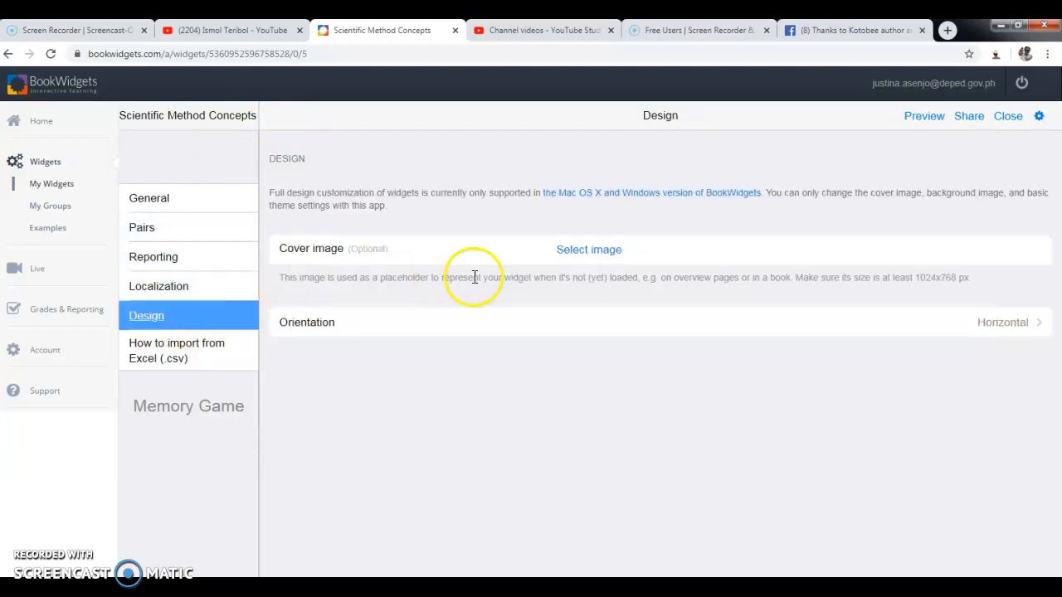
left_click(593, 252)
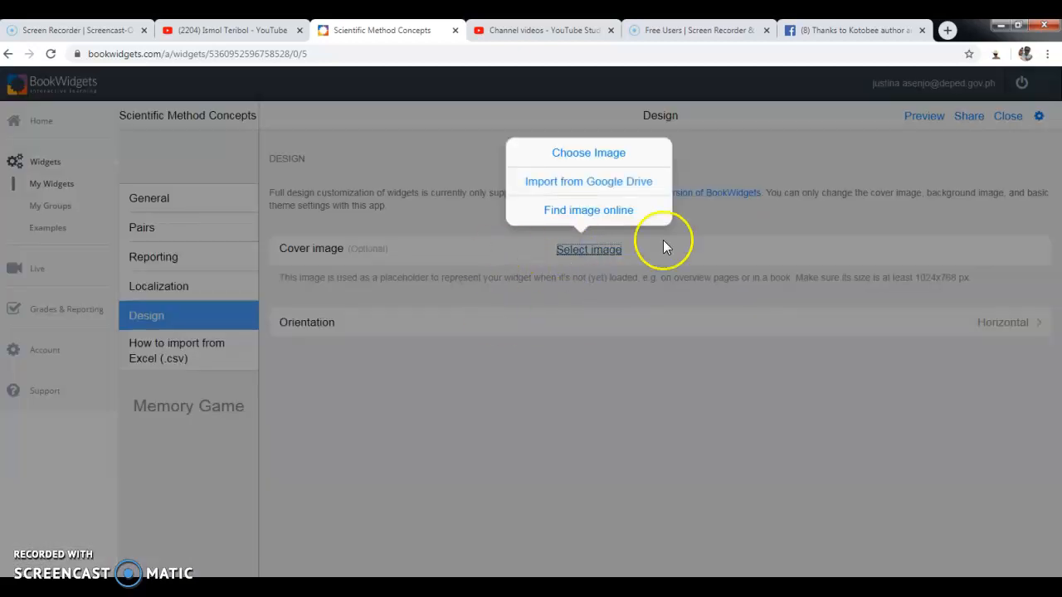
left_click(587, 154)
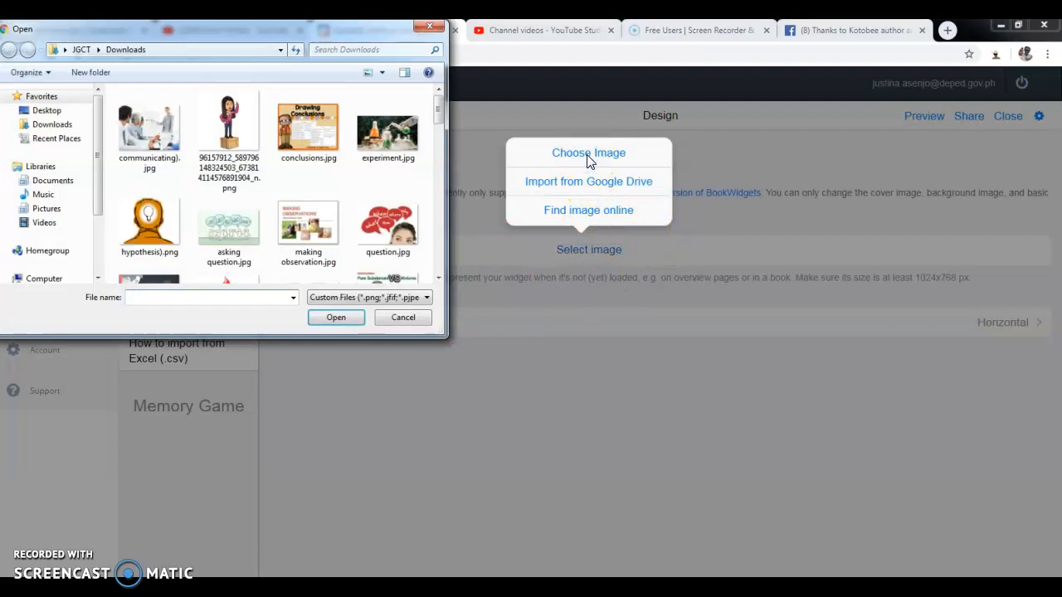
left_click(229, 123)
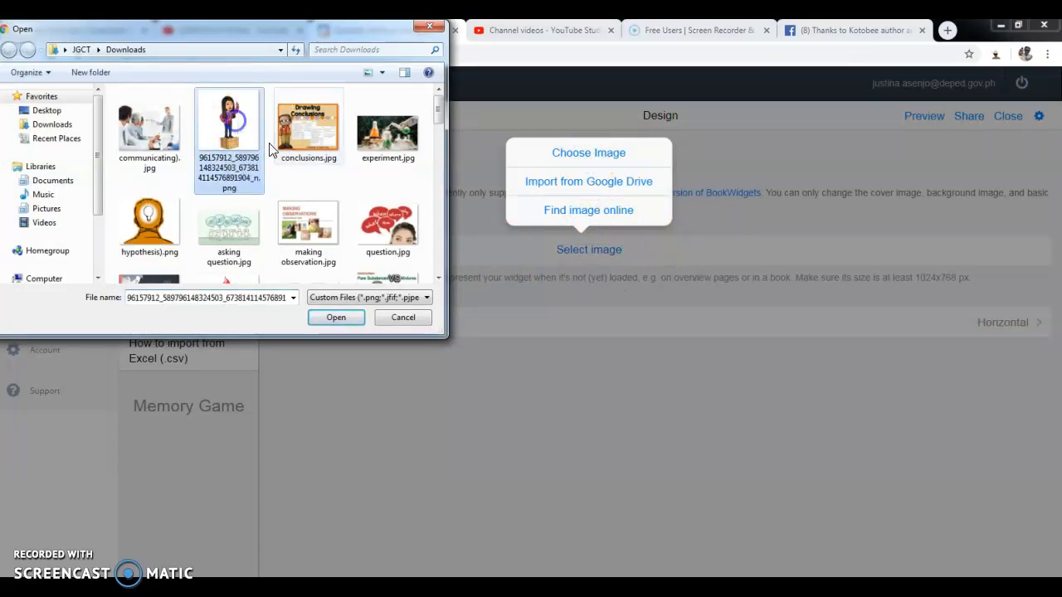
left_click(336, 318)
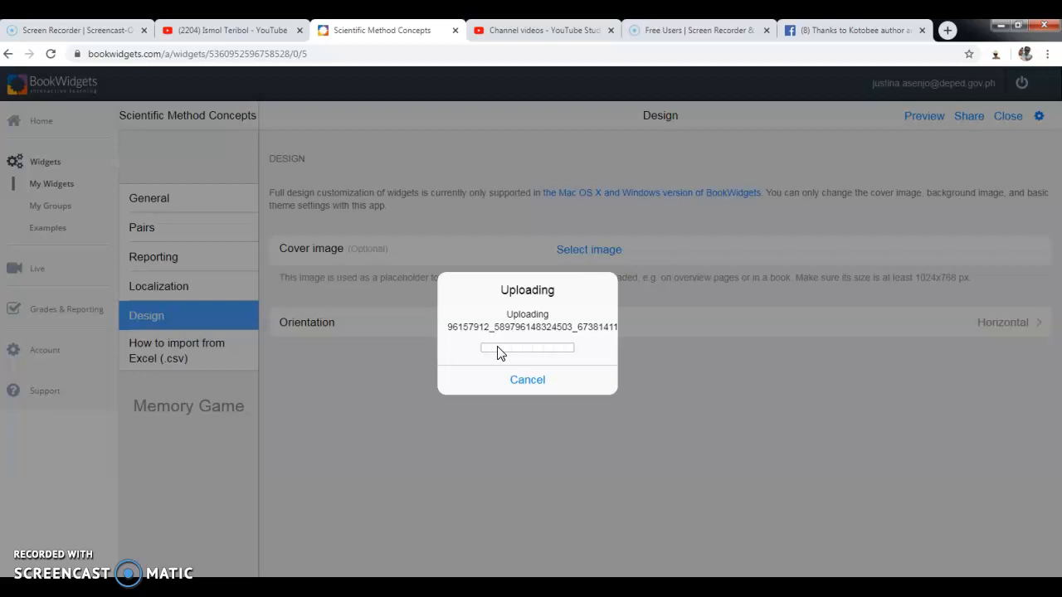
left_click(526, 381)
Cancel the stuck PNG upload and upload download.png, the DepED logo, as the cover image.
left_click(532, 384)
left_click(581, 250)
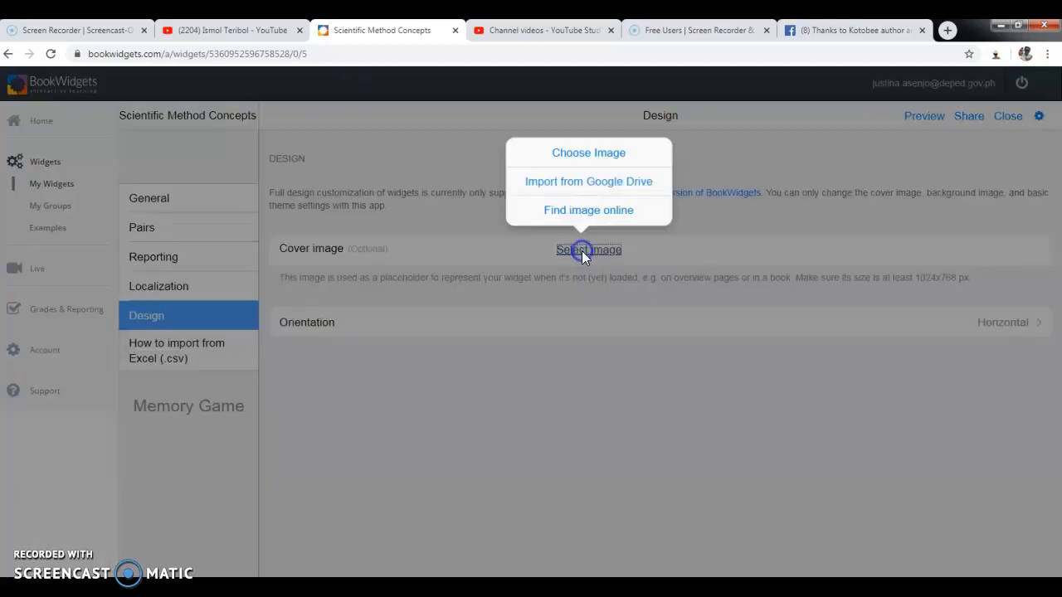
left_click(591, 157)
mouse_move(439, 118)
left_mouse_down()
mouse_move(428, 293)
mouse_move(439, 136)
left_mouse_up()
left_click(229, 145)
left_click(336, 318)
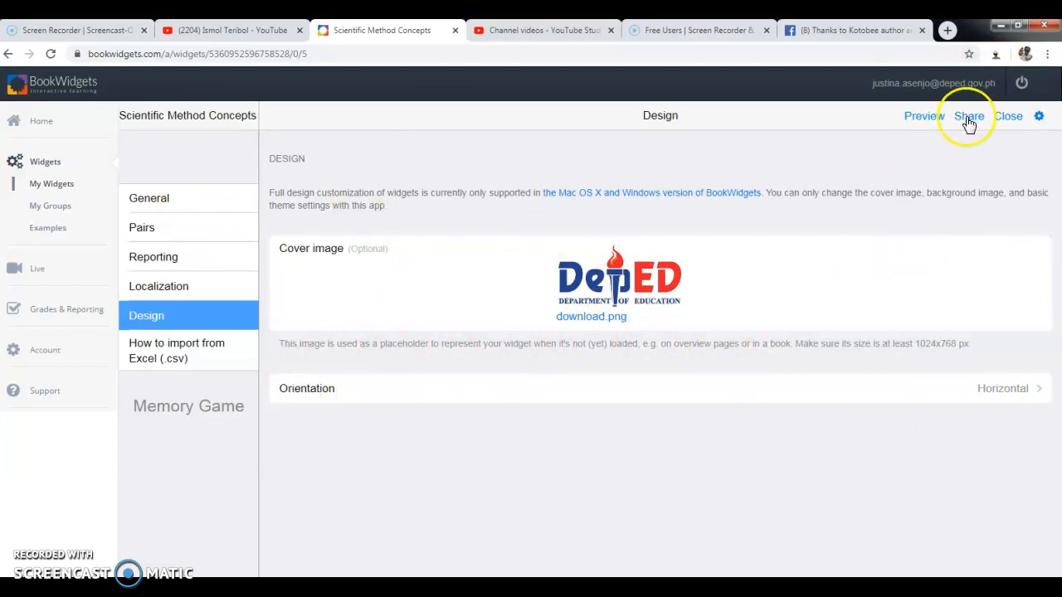
Enter Student View and flip cards to locate the responding, manipulated and independent variable cards.
left_click(930, 117)
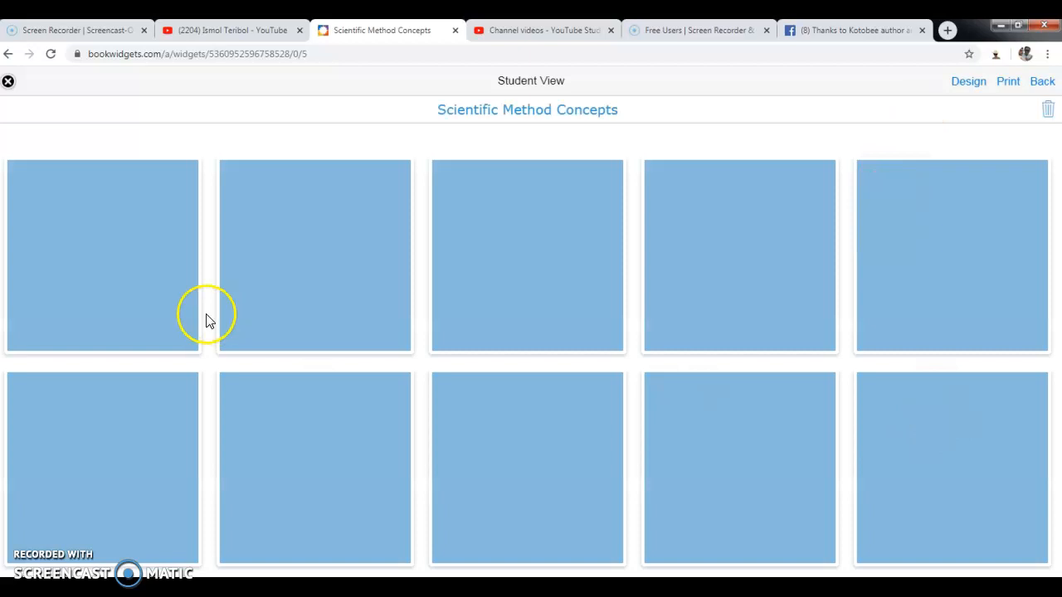
left_click(102, 280)
left_click(294, 451)
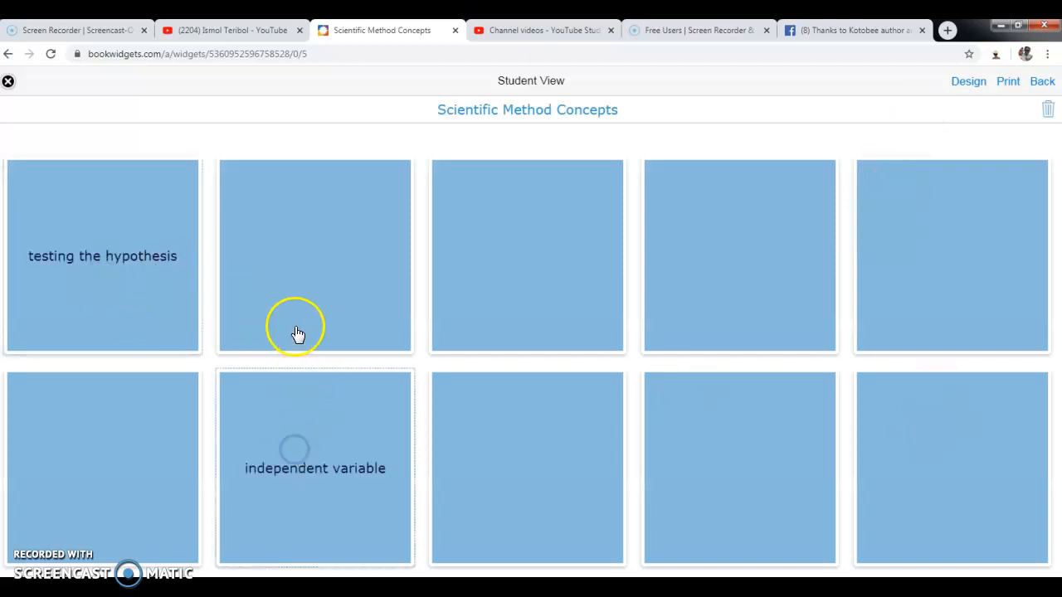
left_click(296, 334)
left_click(139, 459)
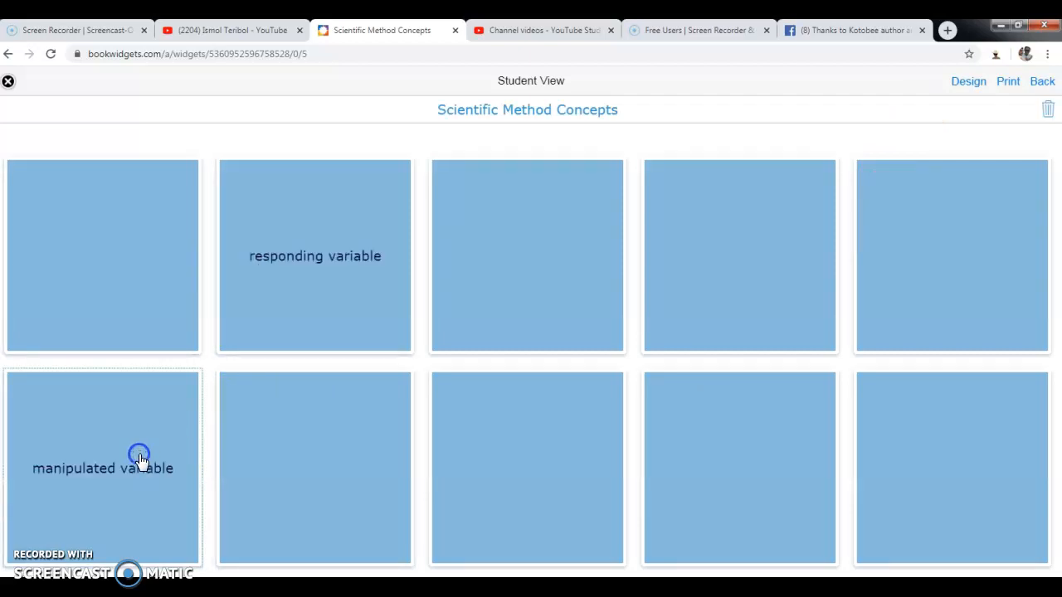
left_click(305, 281)
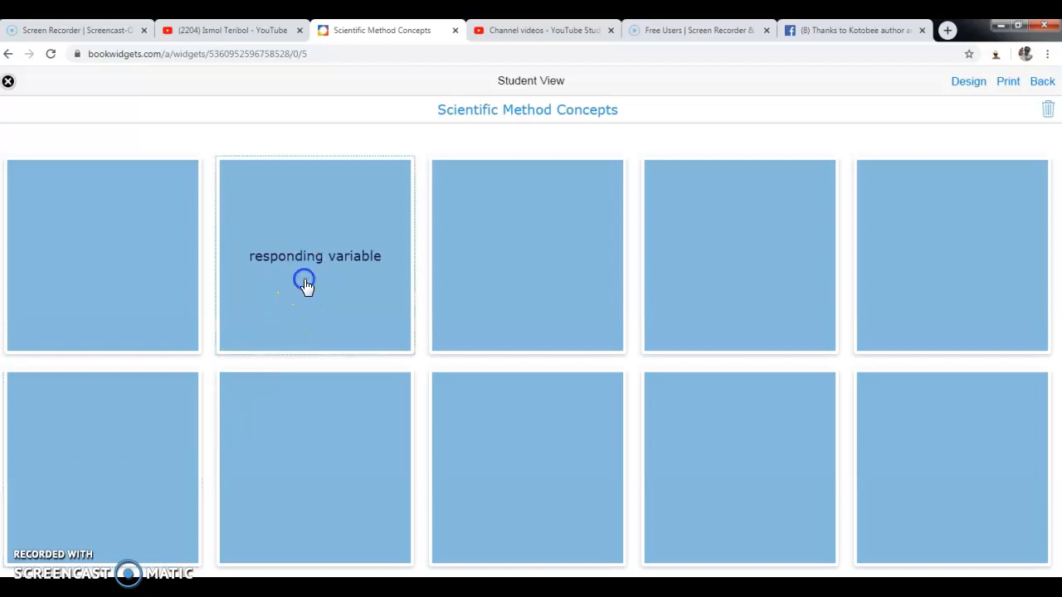
left_click(319, 446)
left_click(131, 280)
left_click(127, 441)
Pair manipulated variable with independent variable and find the testing the hypothesis match.
left_click(345, 457)
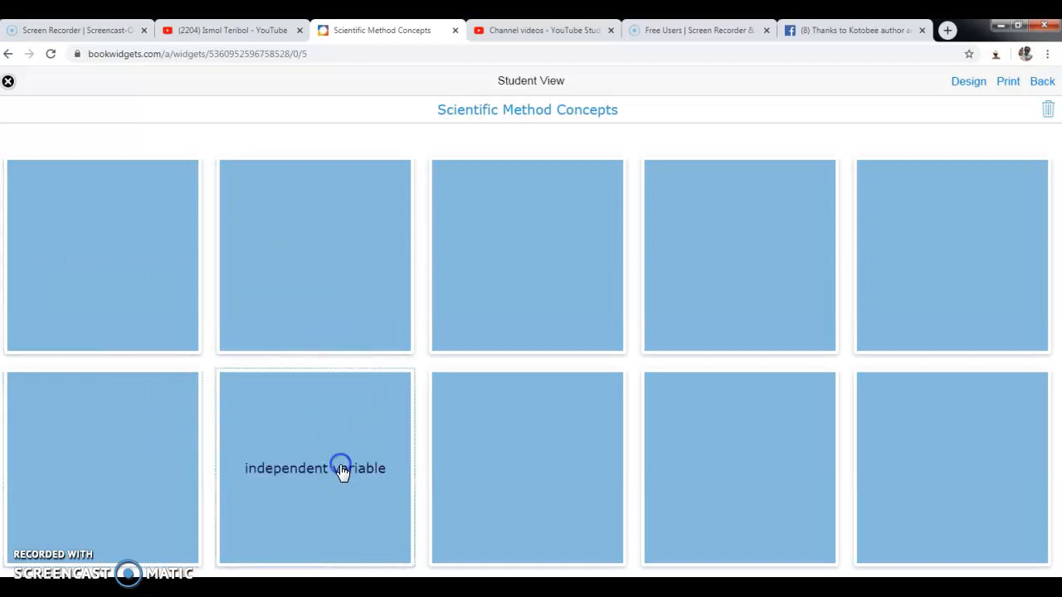
left_click(110, 456)
left_click(287, 277)
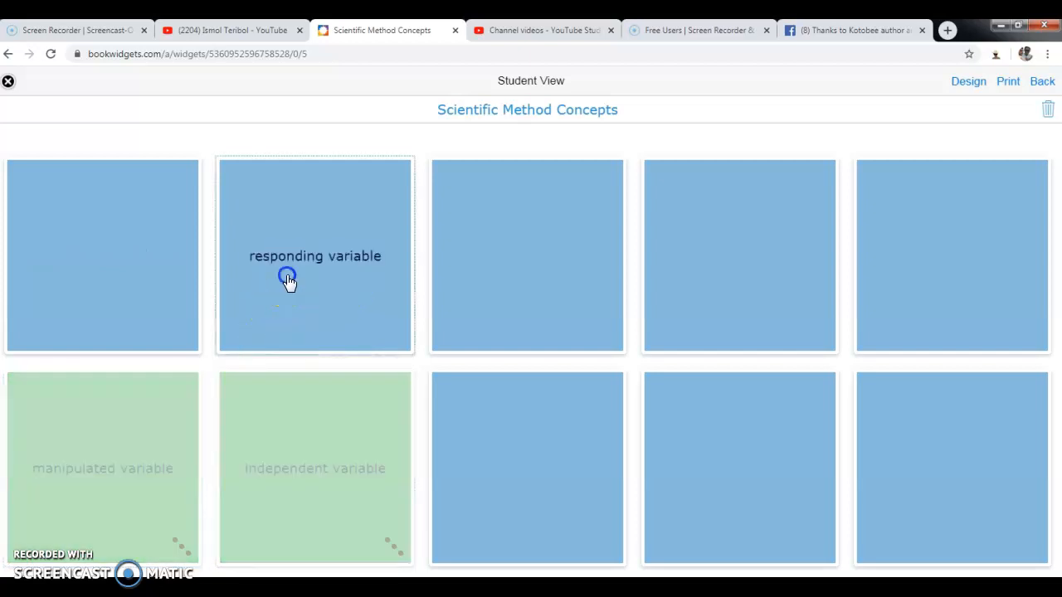
left_click(569, 295)
left_click(550, 457)
left_click(486, 302)
left_click(82, 285)
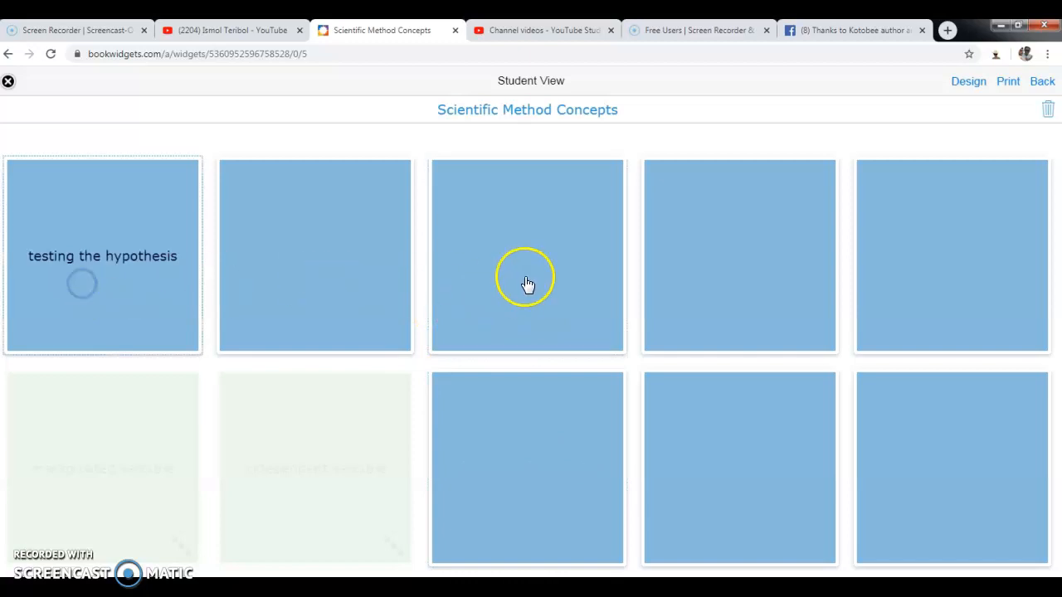
left_click(543, 311)
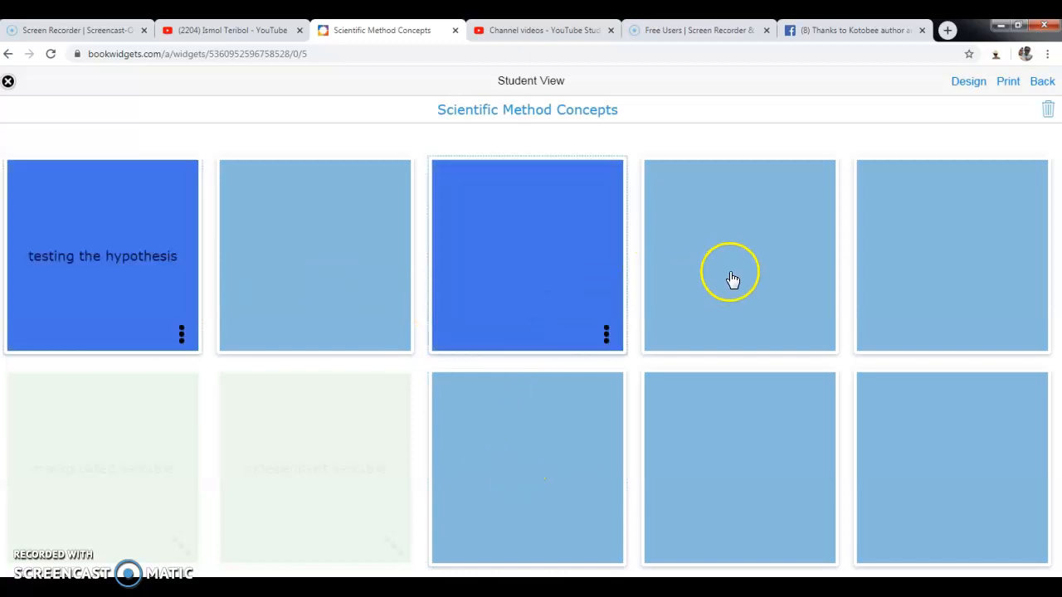
Match dependent with responding variable, lead to questions with observations, and testable statement with hypothesis.
left_click(732, 279)
left_click(764, 457)
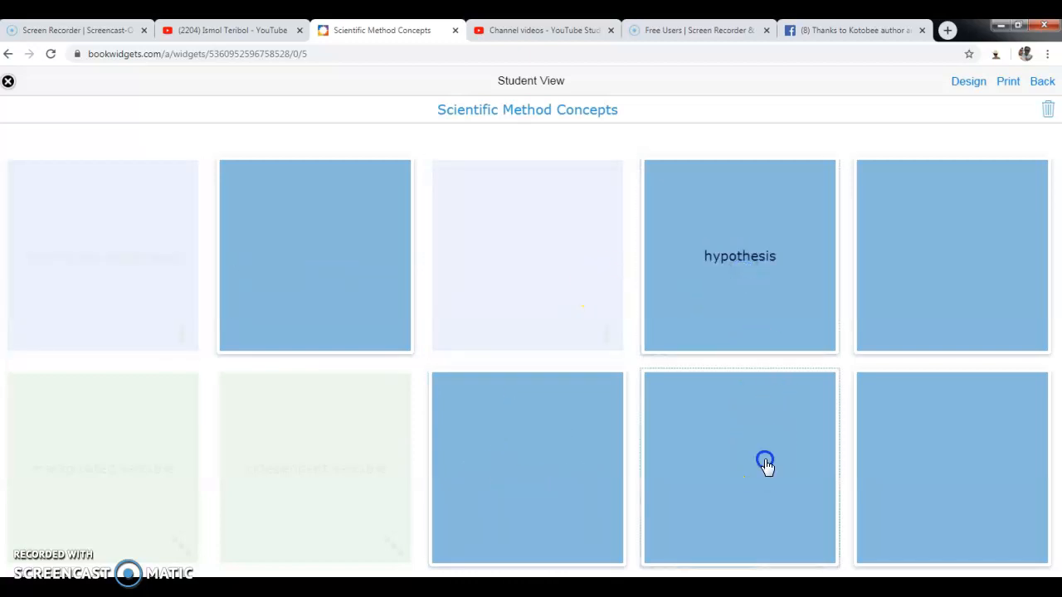
left_click(970, 470)
left_click(960, 313)
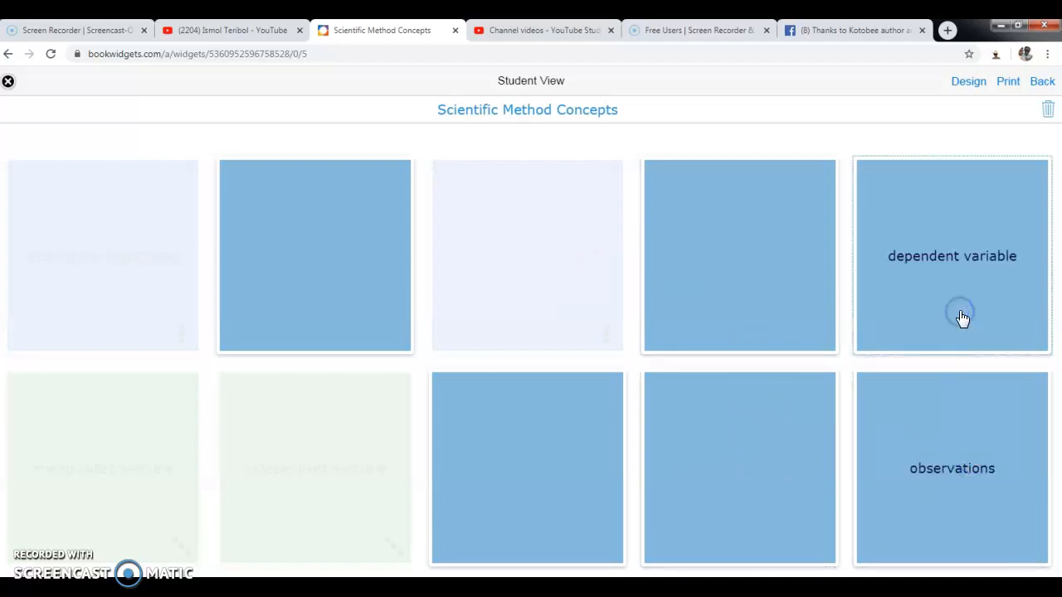
left_click(763, 291)
left_click(930, 268)
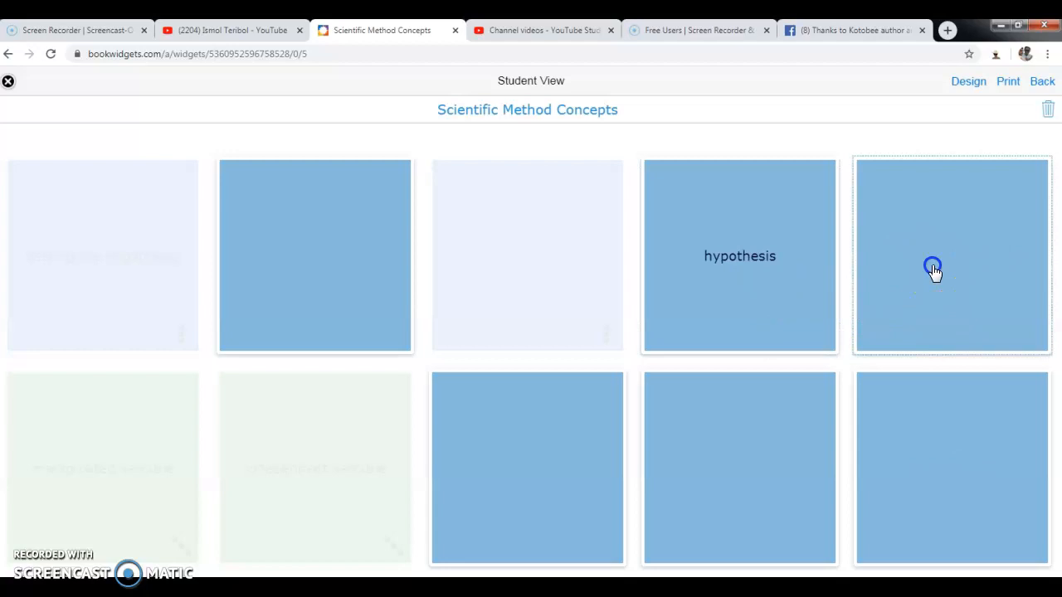
left_click(277, 298)
left_click(1002, 313)
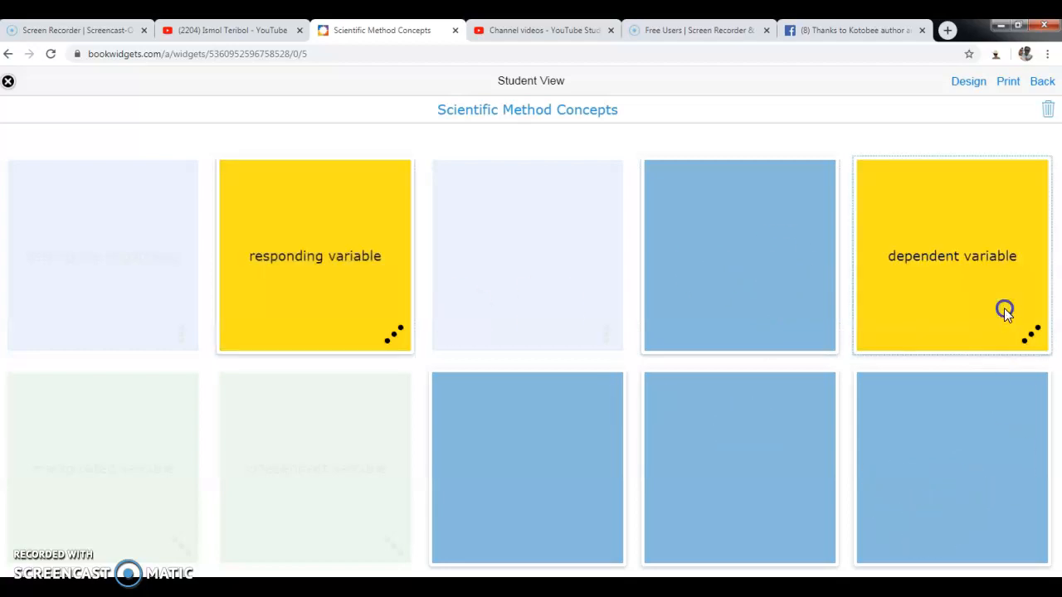
left_click(982, 519)
left_click(758, 512)
left_click(727, 276)
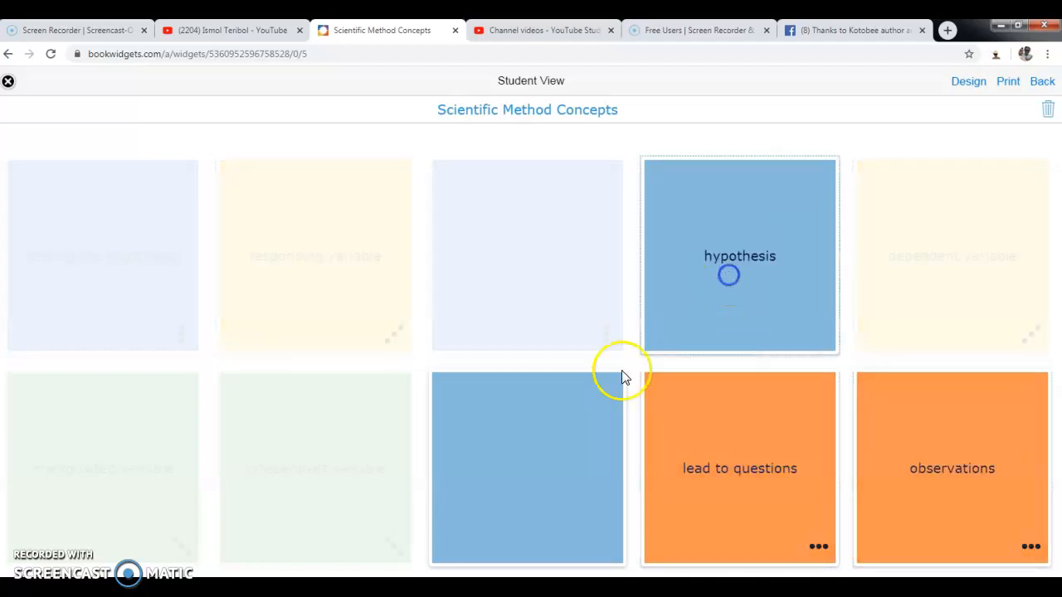
left_click(536, 458)
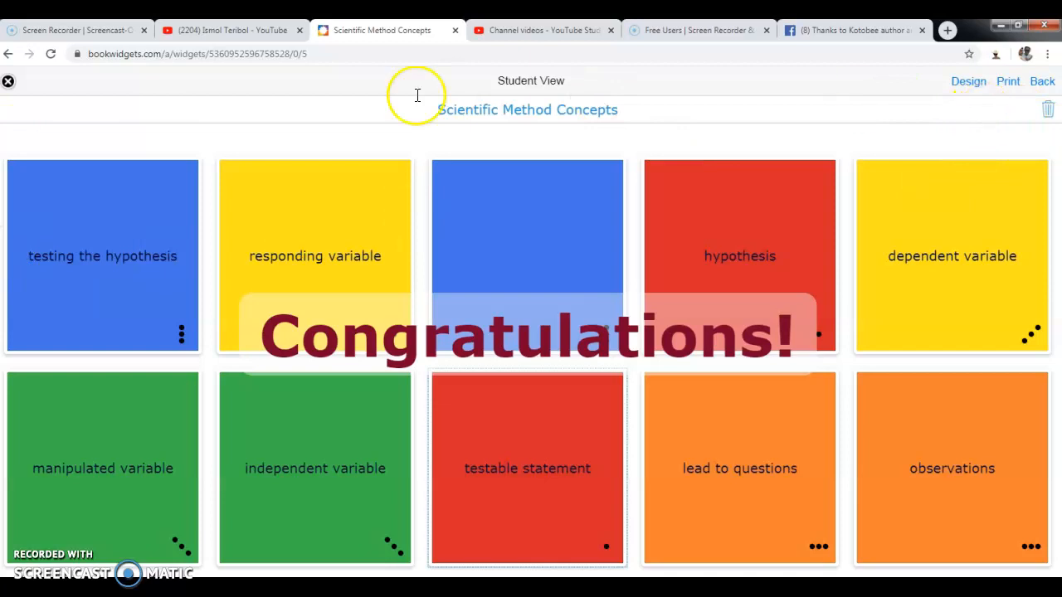
Exit Student View and download the widget from the gear icon's Download option.
left_click(9, 83)
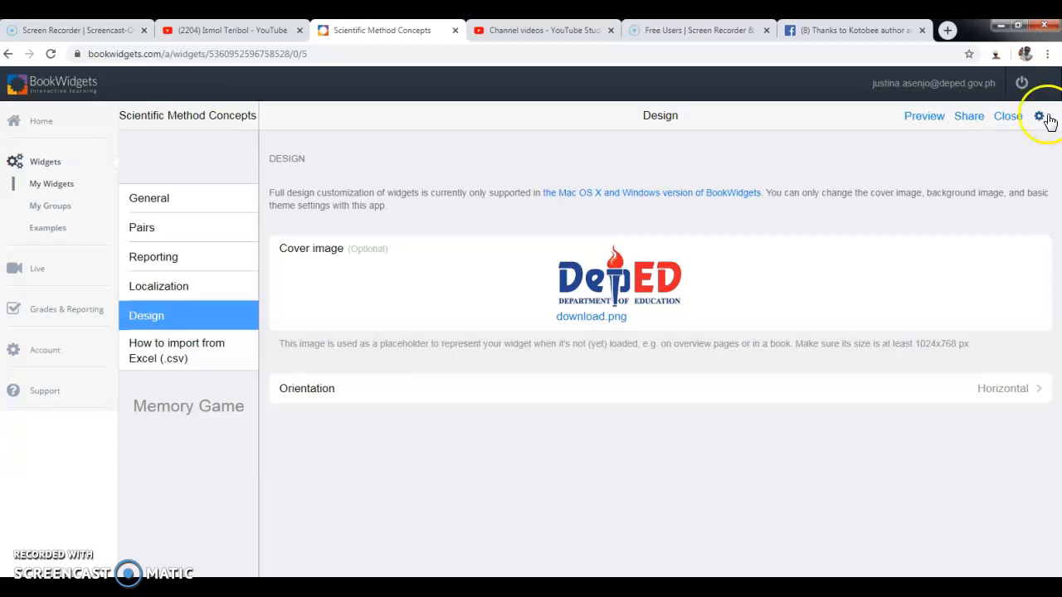
left_click(1040, 121)
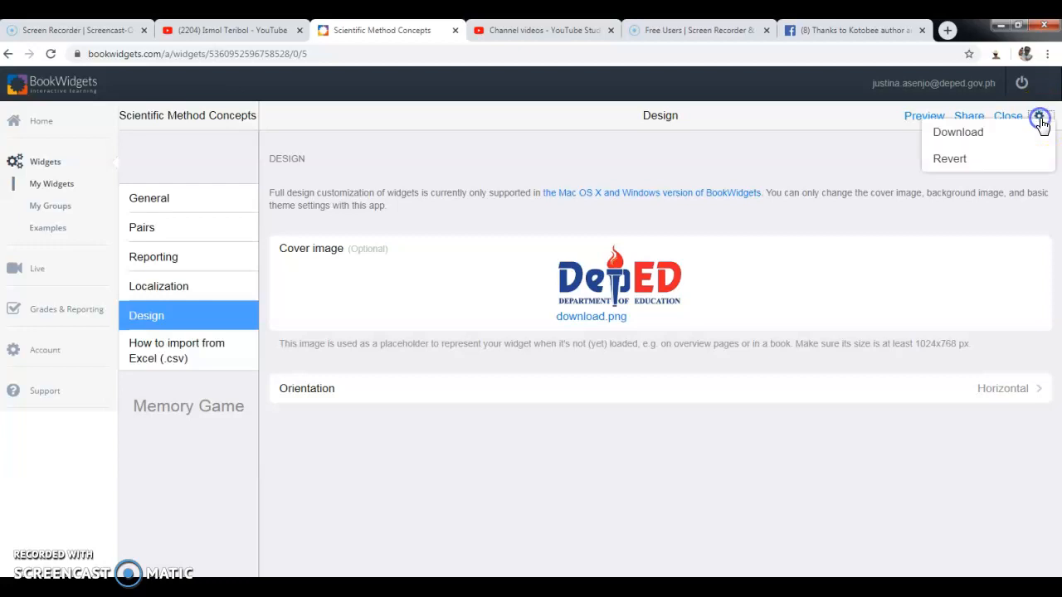
left_click(985, 138)
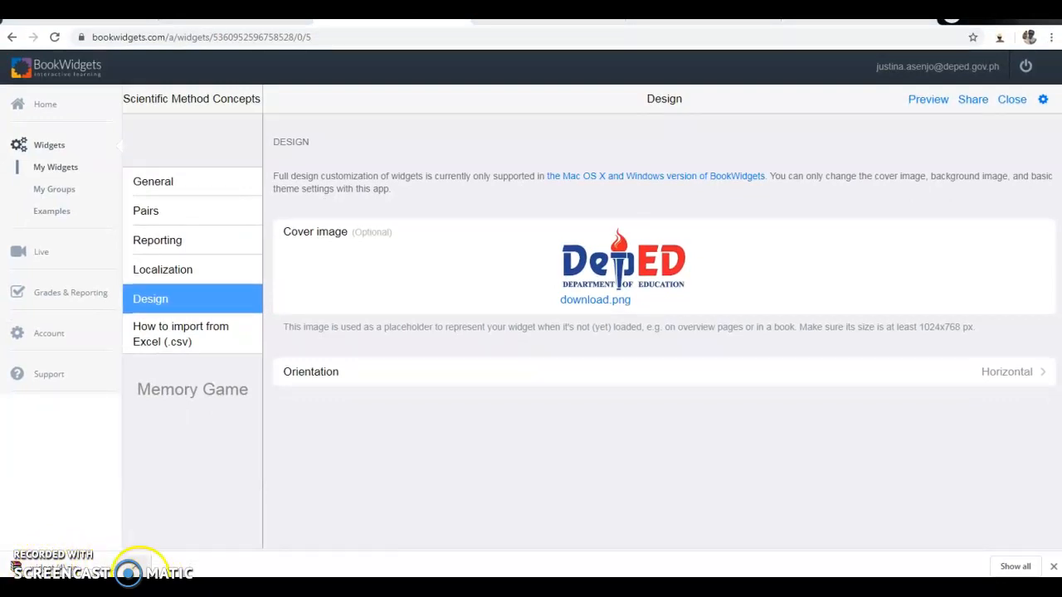
In the Downloads folder, rename widget (4).zip to 'memory game scientific method'.
right_click(137, 563)
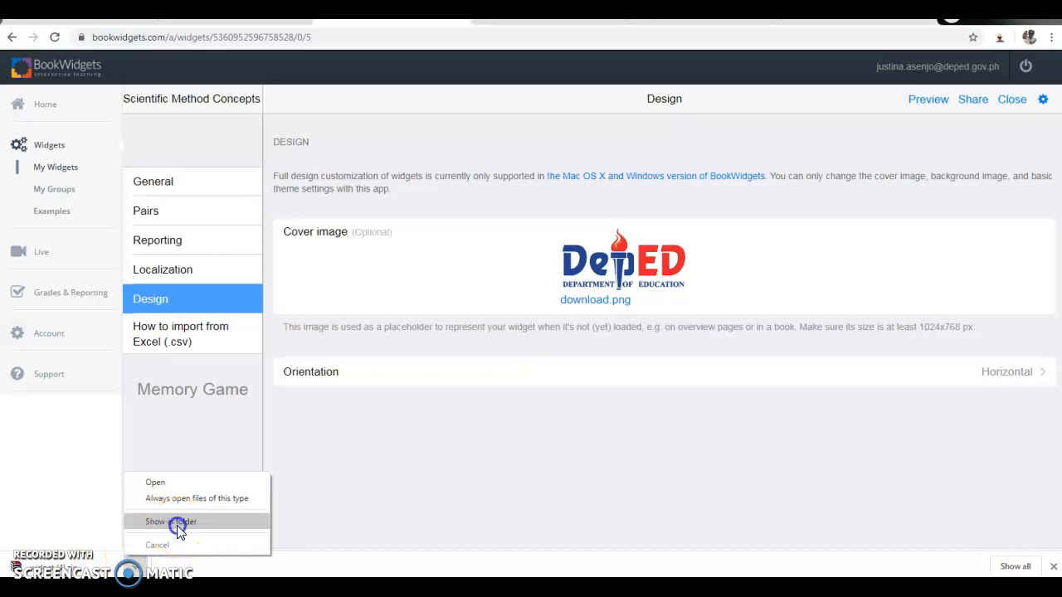
left_click(177, 521)
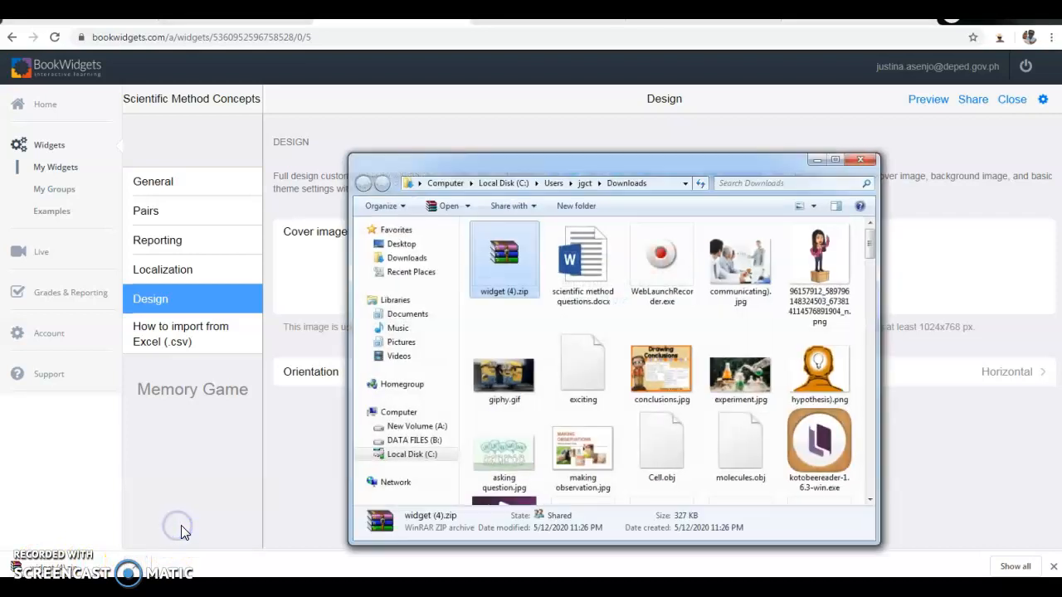
right_click(500, 296)
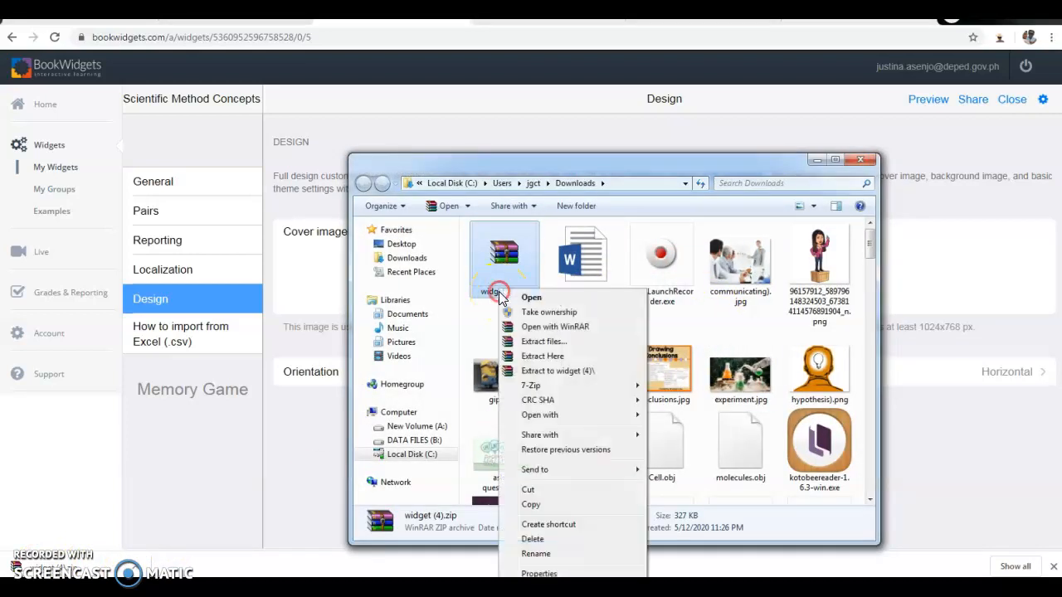
left_click(535, 553)
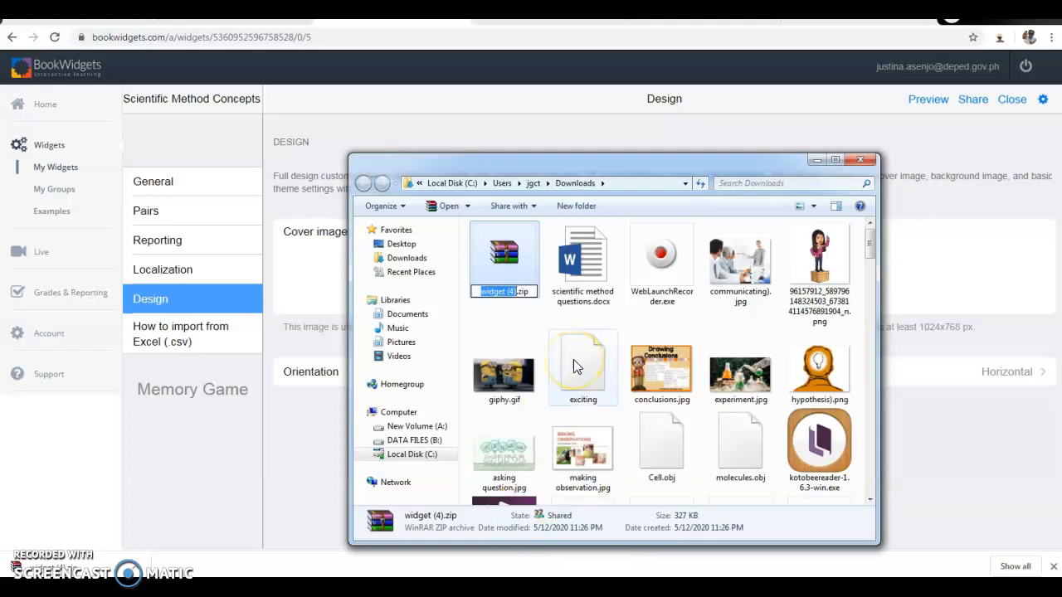
type("memory")
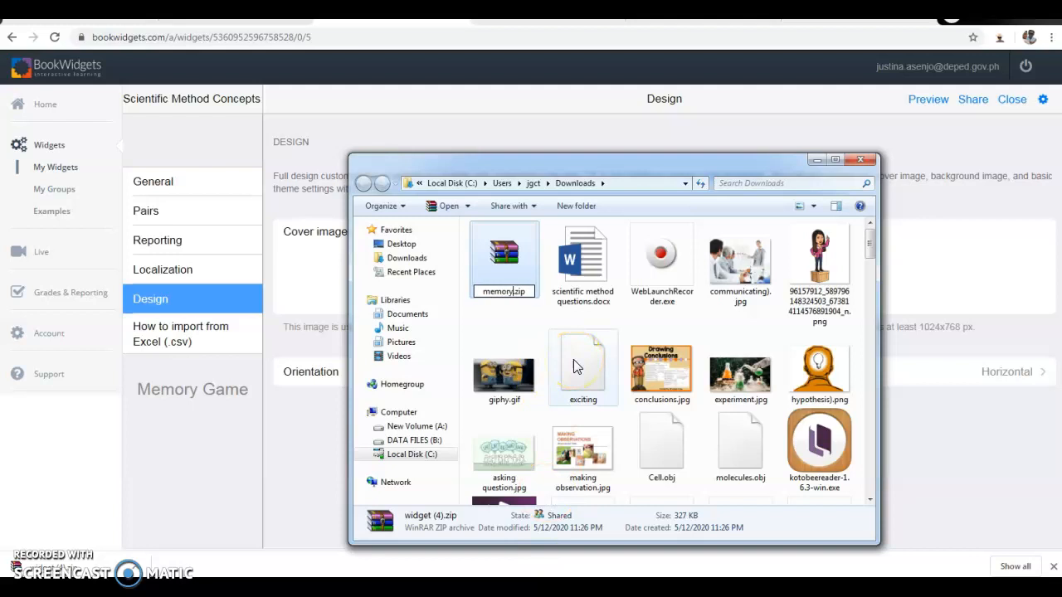
type(" game scient")
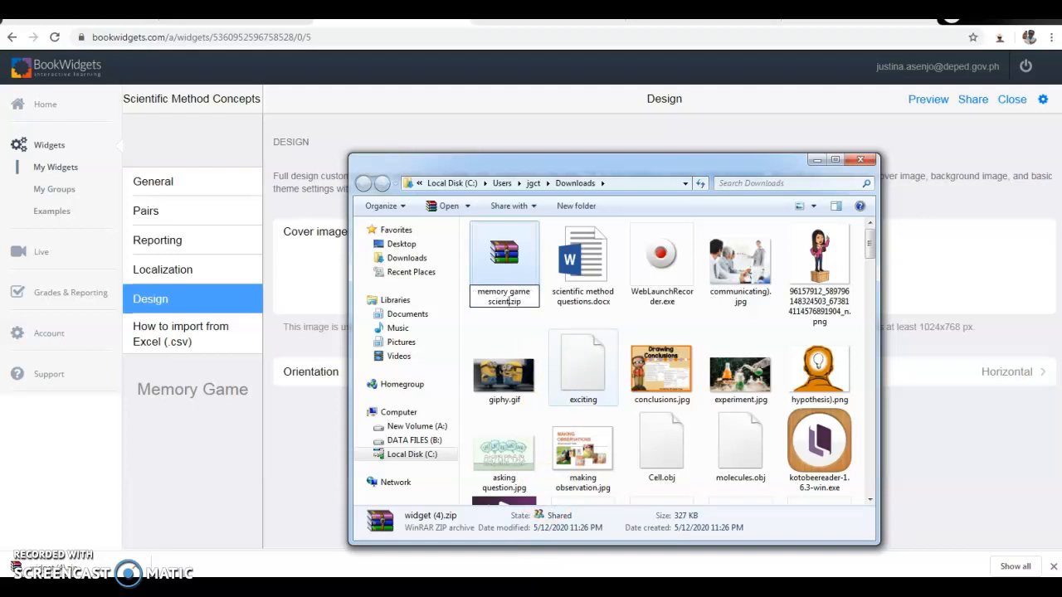
type("ific method")
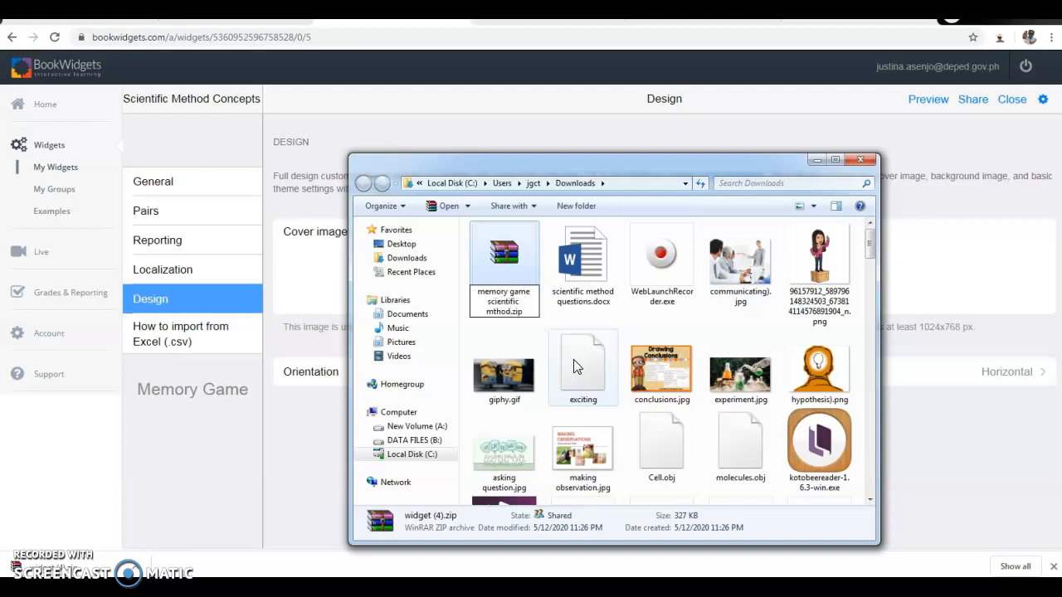
key("Return")
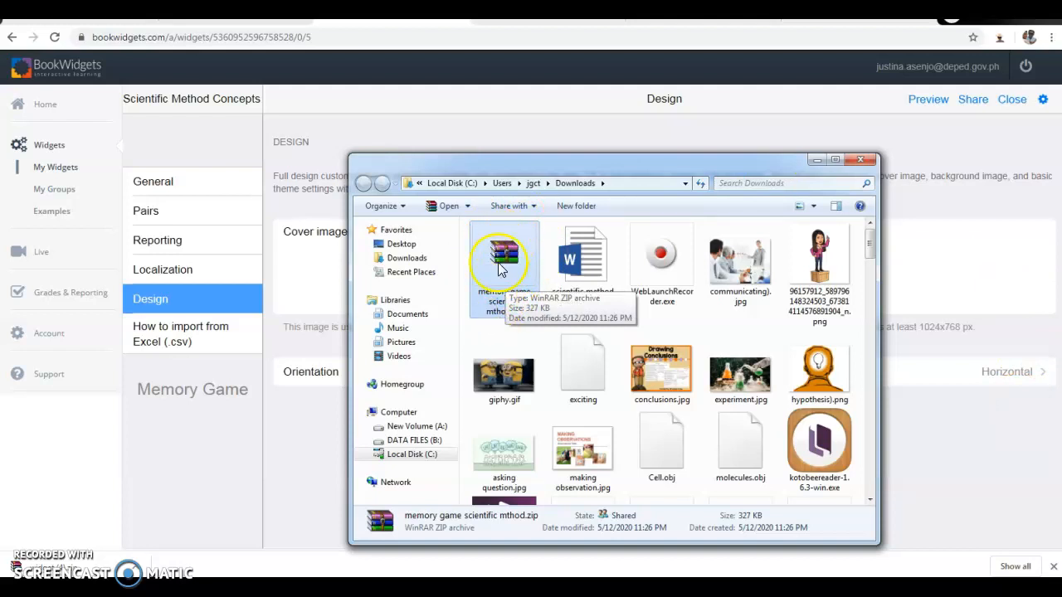
Close Explorer and open the Choose Widget Type dialog from the Widgets list.
left_click(862, 161)
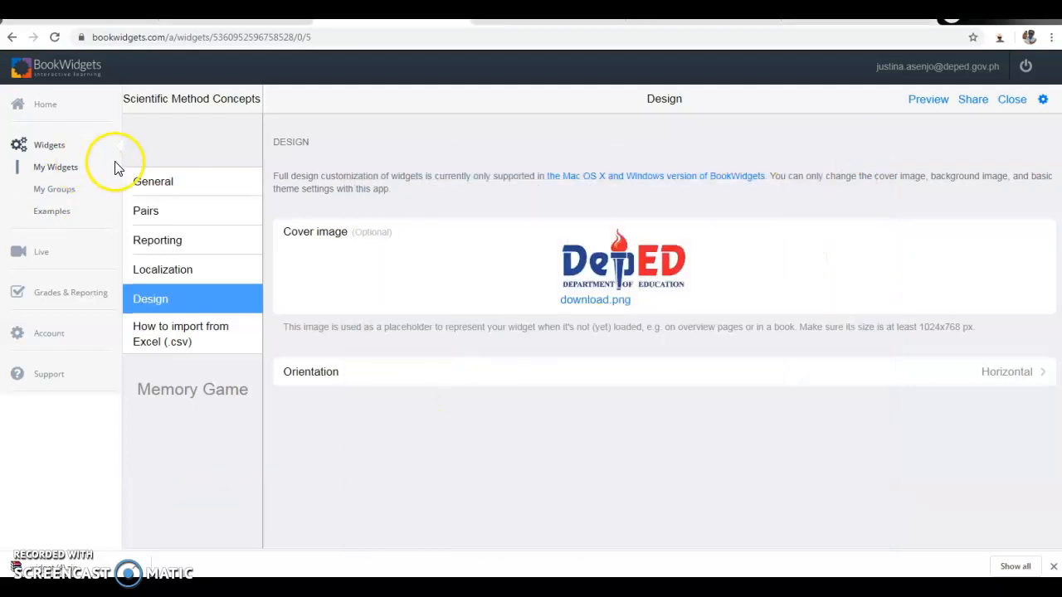
left_click(60, 150)
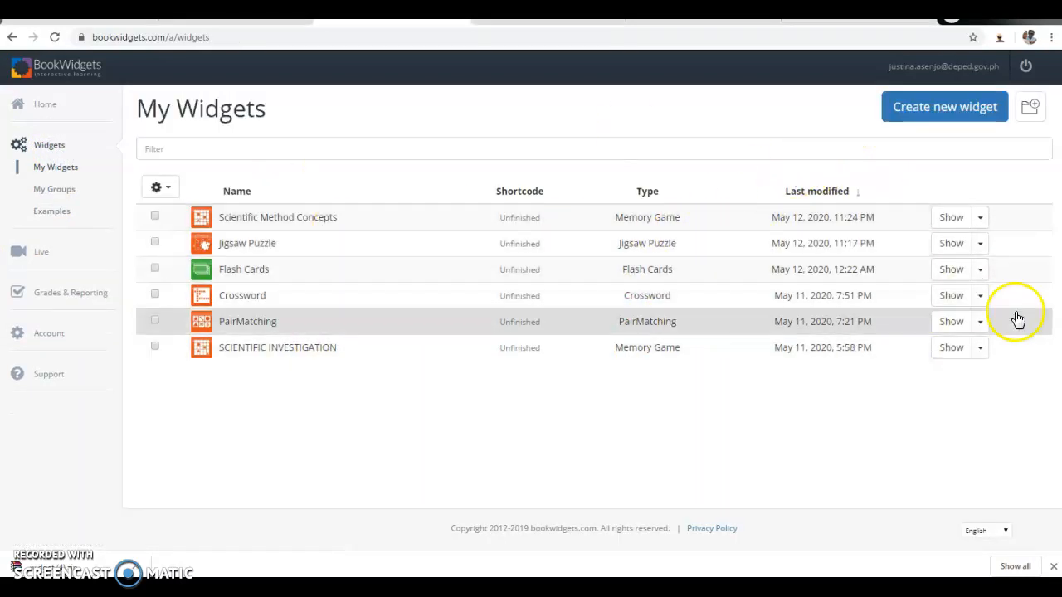
left_click(958, 106)
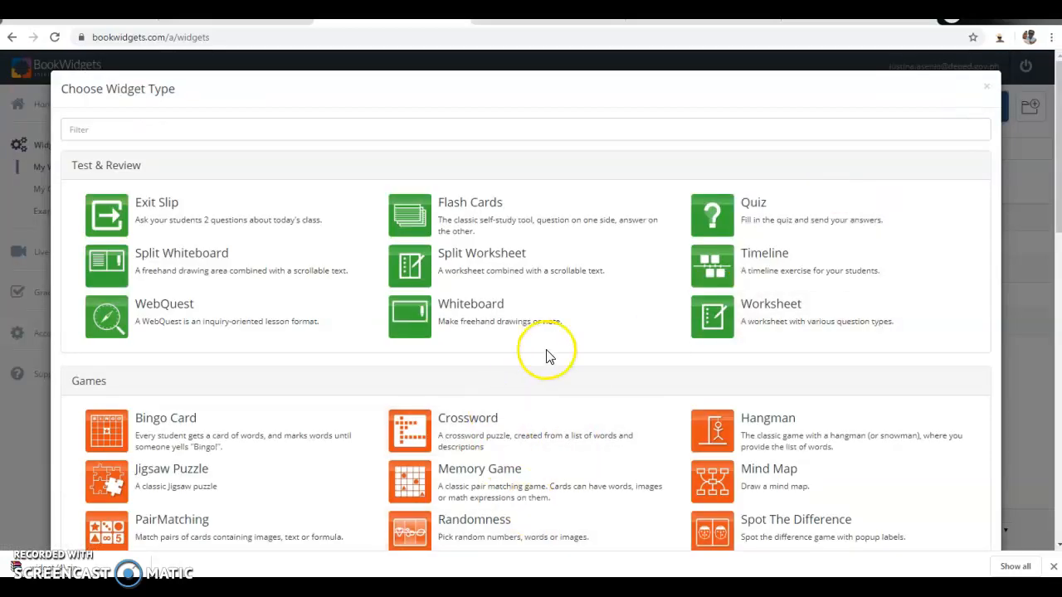
scroll(630, 303, "down", 1)
scroll(631, 303, "down", 10)
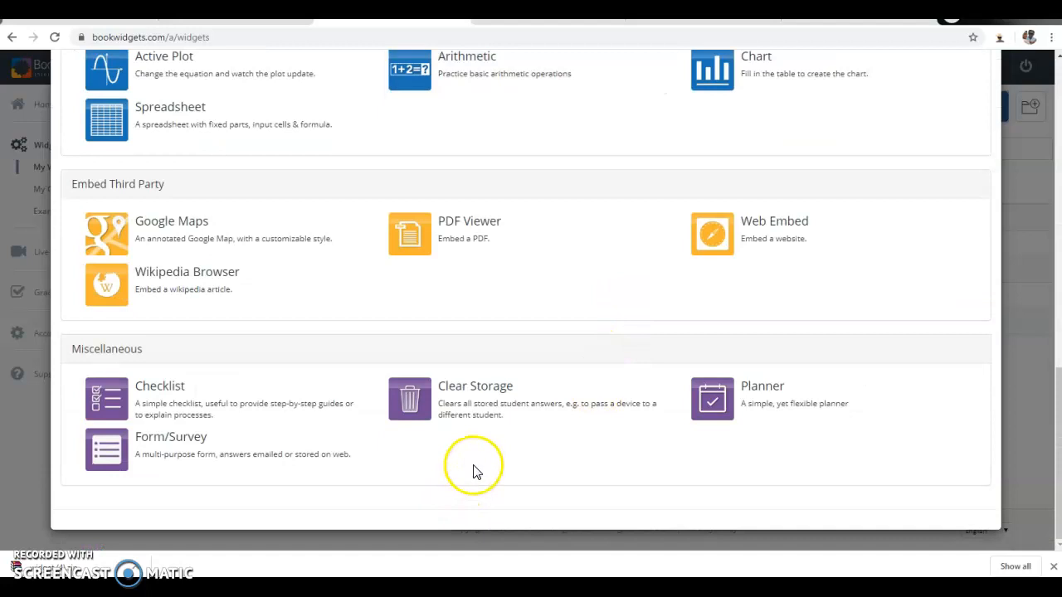
scroll(487, 435, "up", 1)
scroll(487, 435, "up", 1)
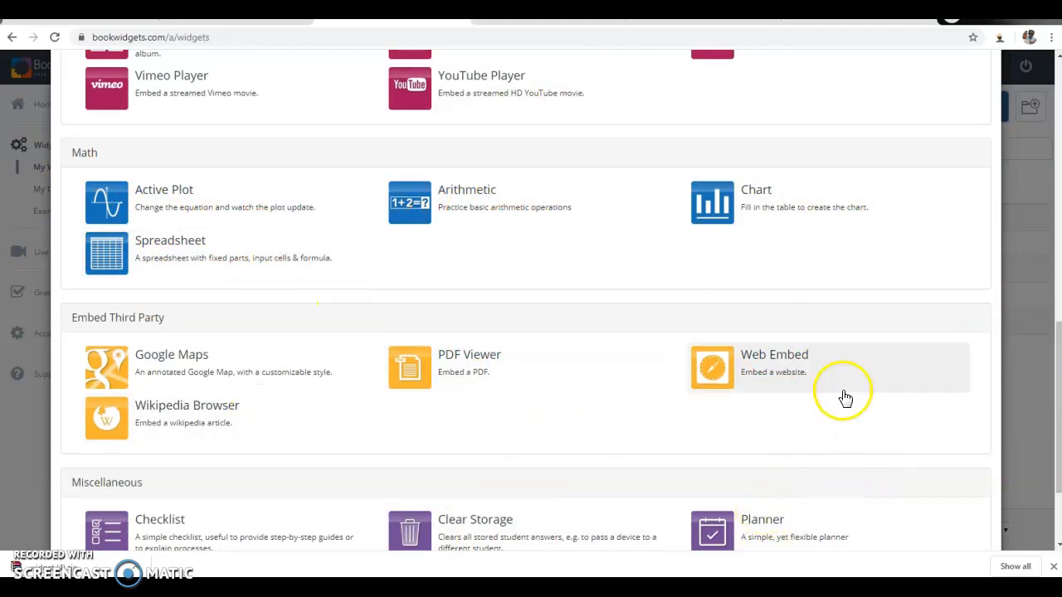
scroll(845, 398, "down", 2)
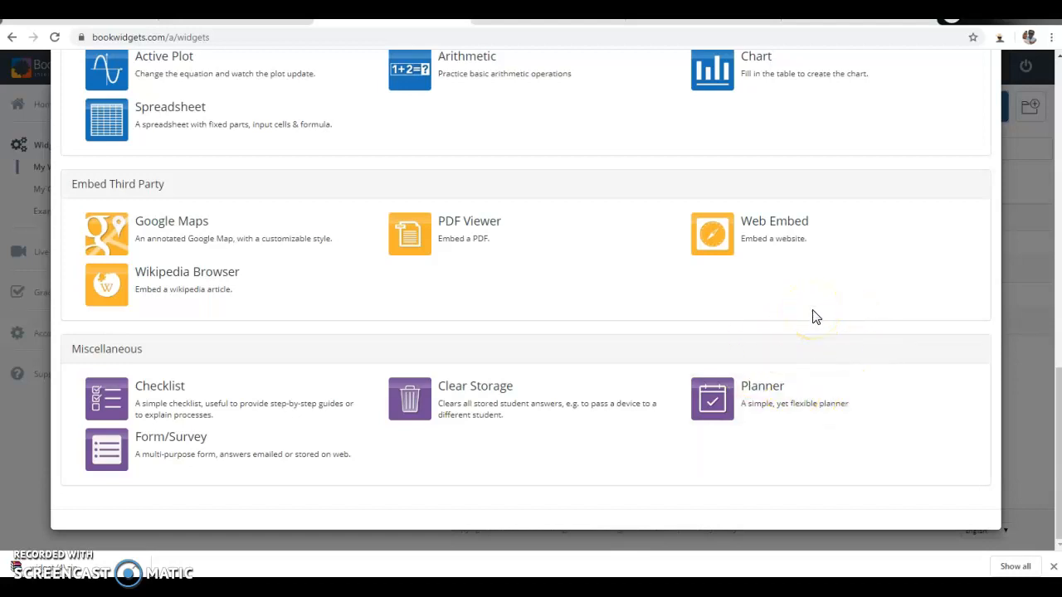
scroll(813, 316, "up", 3)
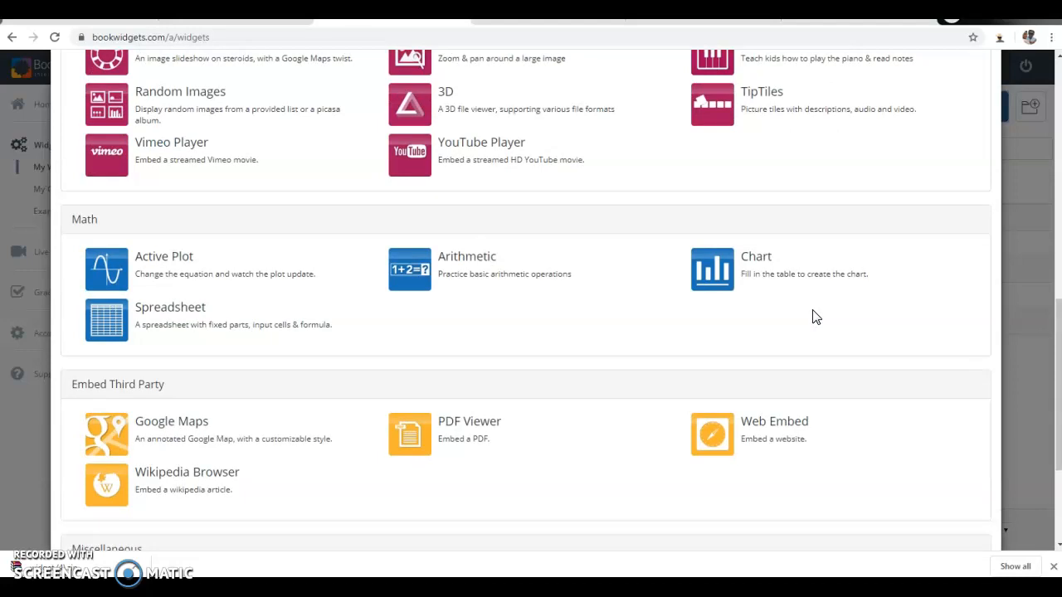
scroll(813, 317, "up", 3)
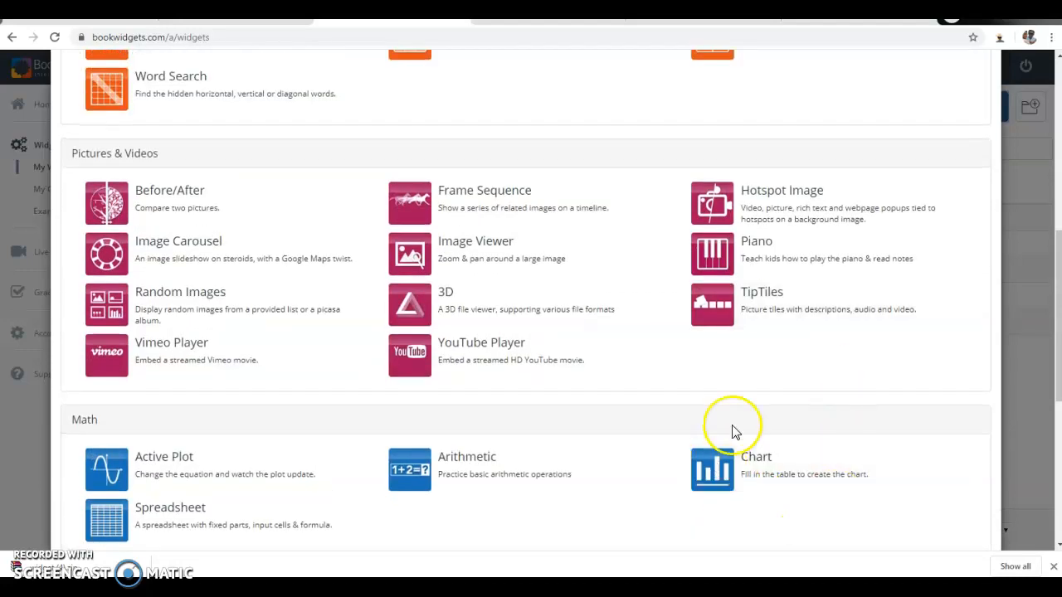
scroll(735, 429, "up", 2)
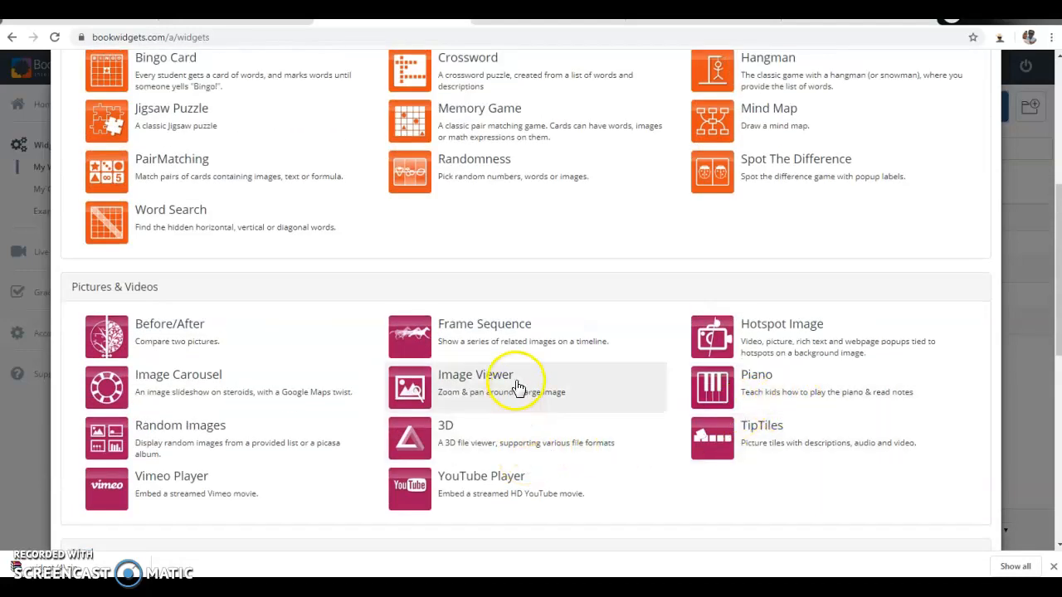
scroll(529, 363, "up", 1)
scroll(529, 363, "up", 3)
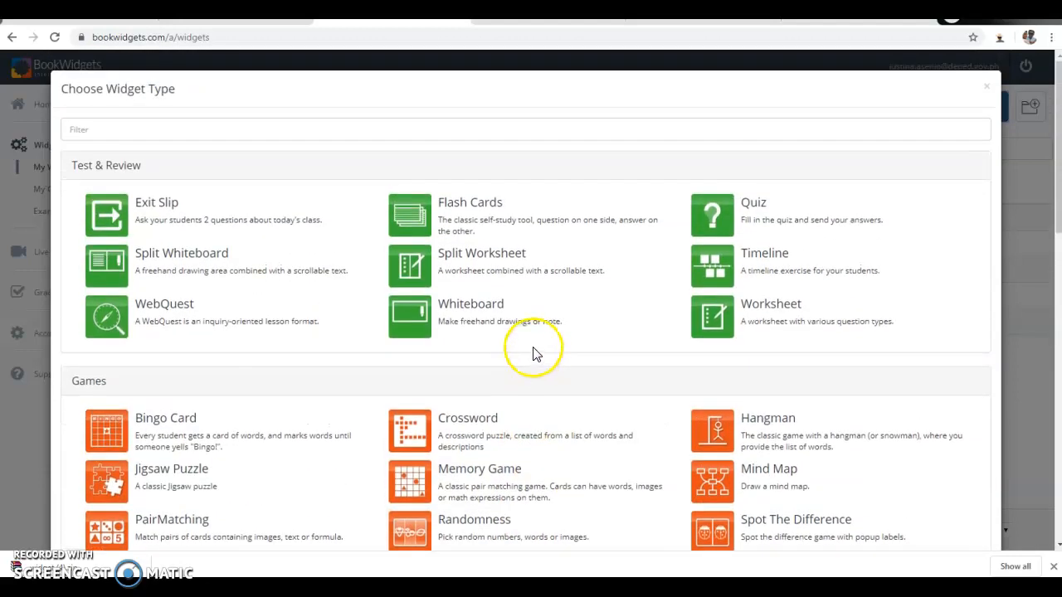